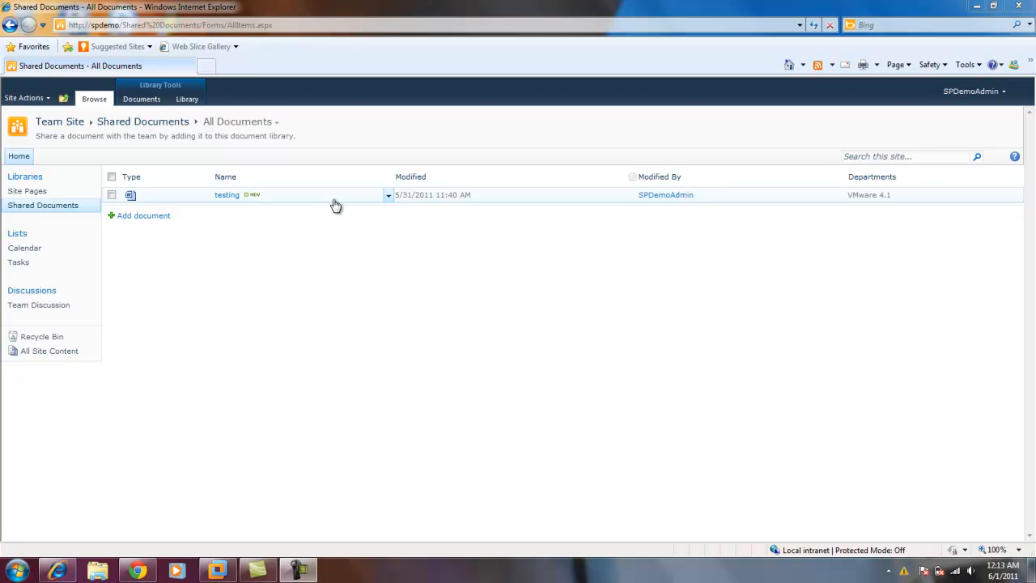
Open the testing document from the Shared Documents library in Edit mode.
left_click(292, 201)
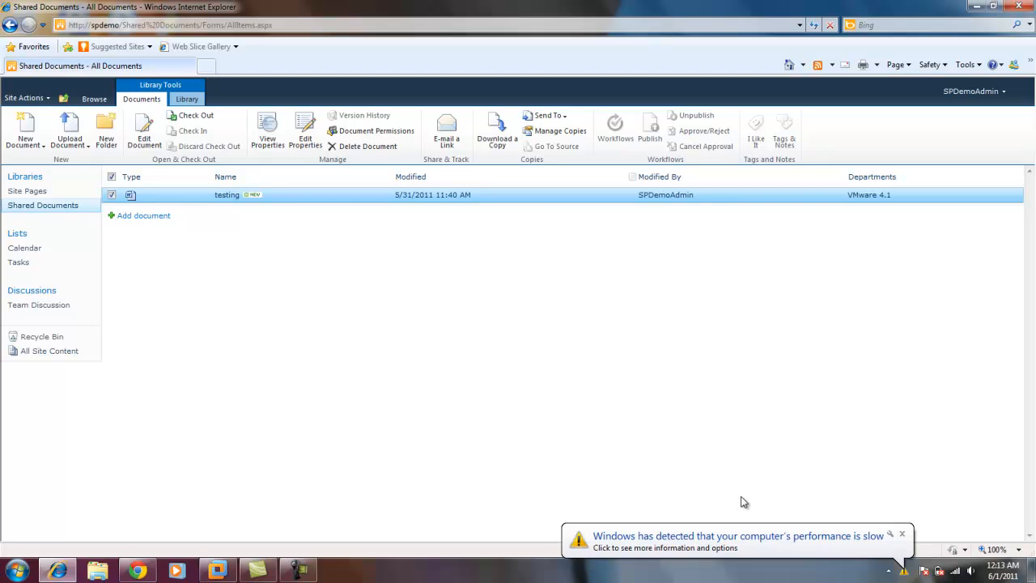
left_click(903, 534)
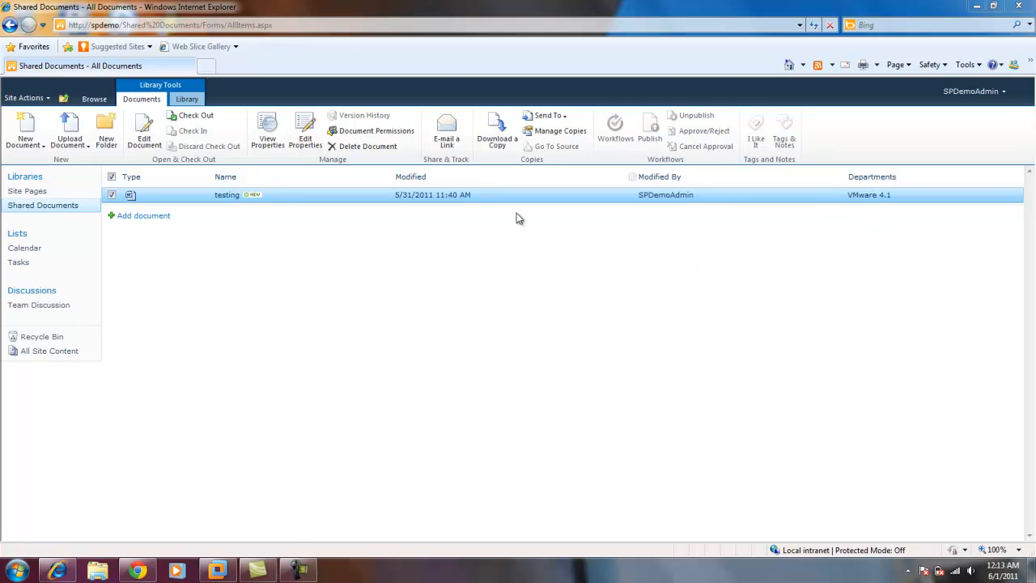
left_click(225, 199)
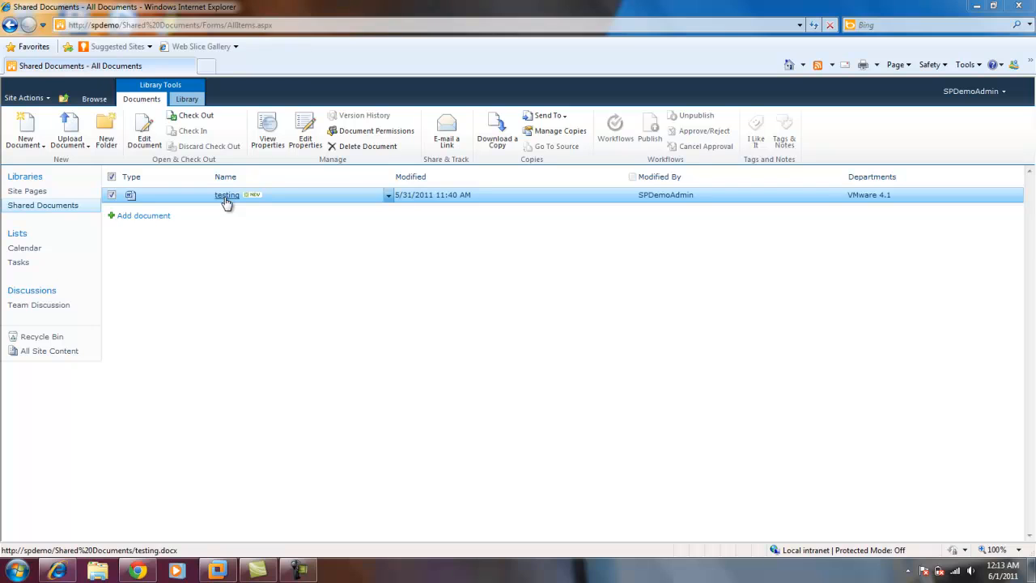
left_click(461, 282)
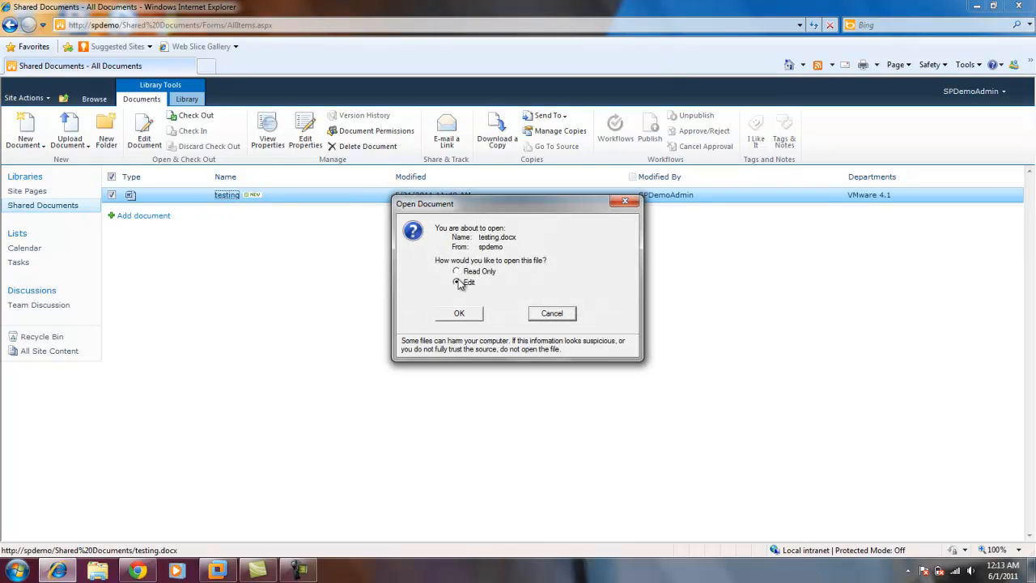
left_click(459, 314)
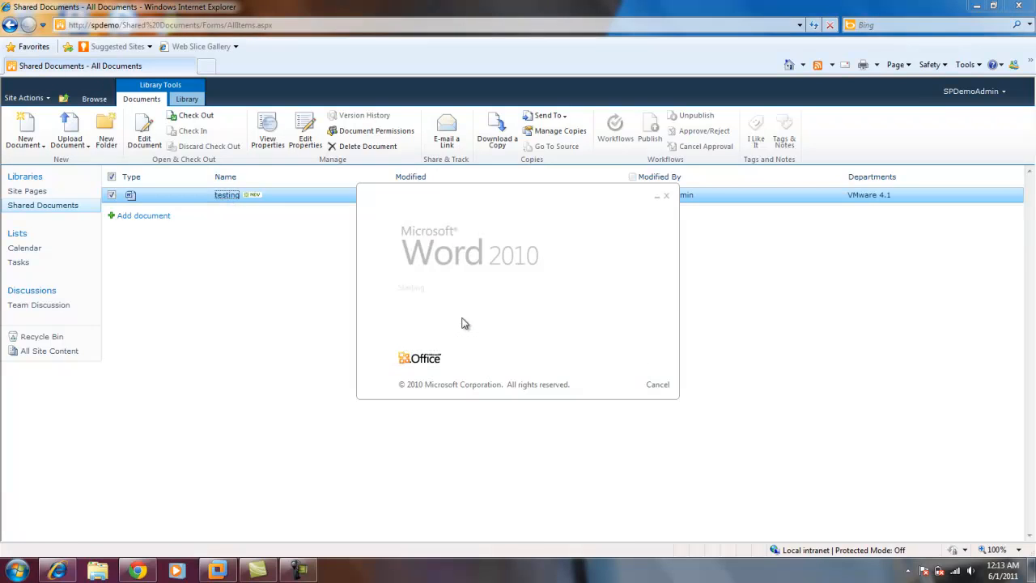
Sign in to the SPDemo server with the domain user name and account password.
type("de")
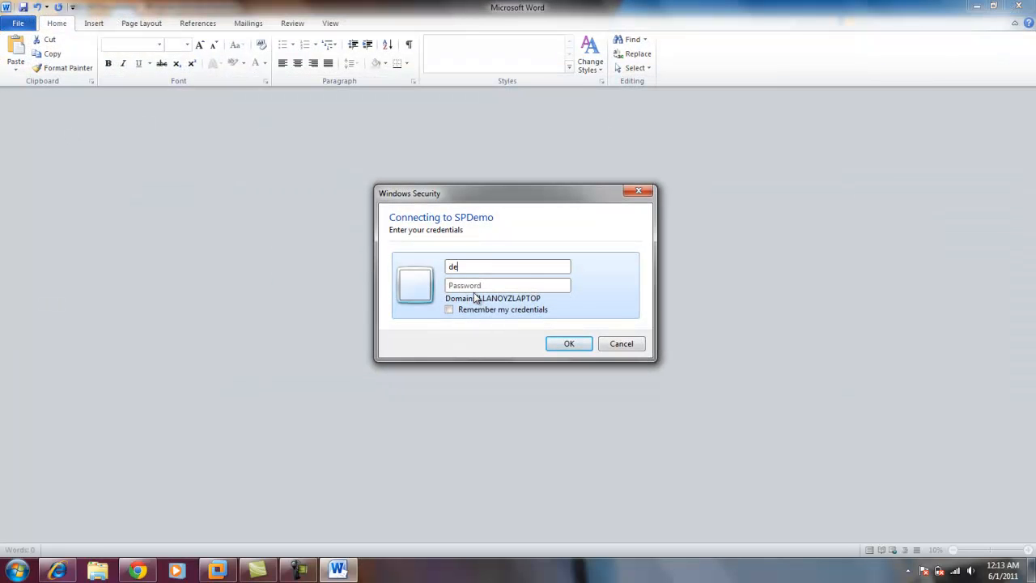
type("v\\spdemoadmin")
key("Tab")
type("pass@word1")
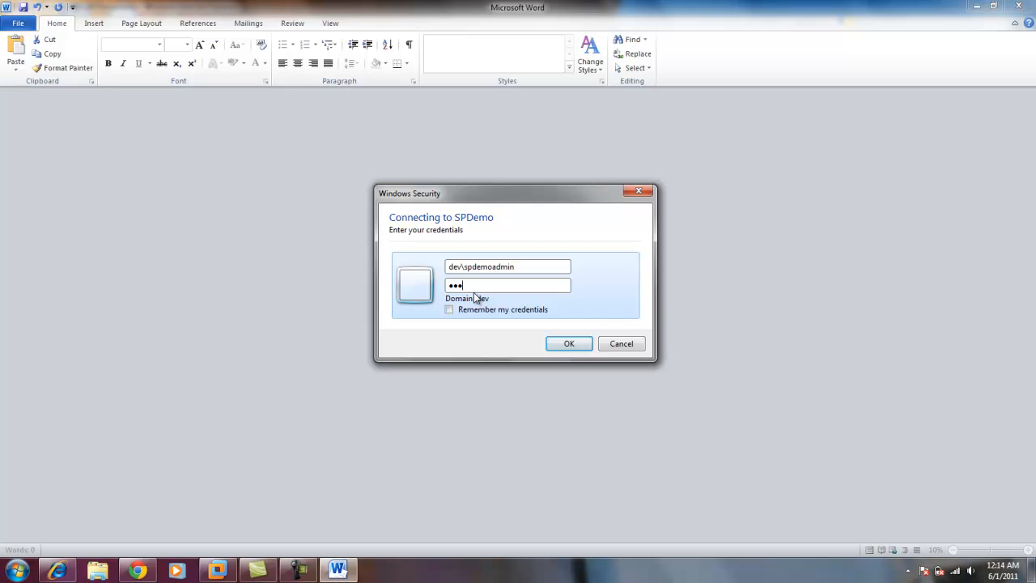
key("Return")
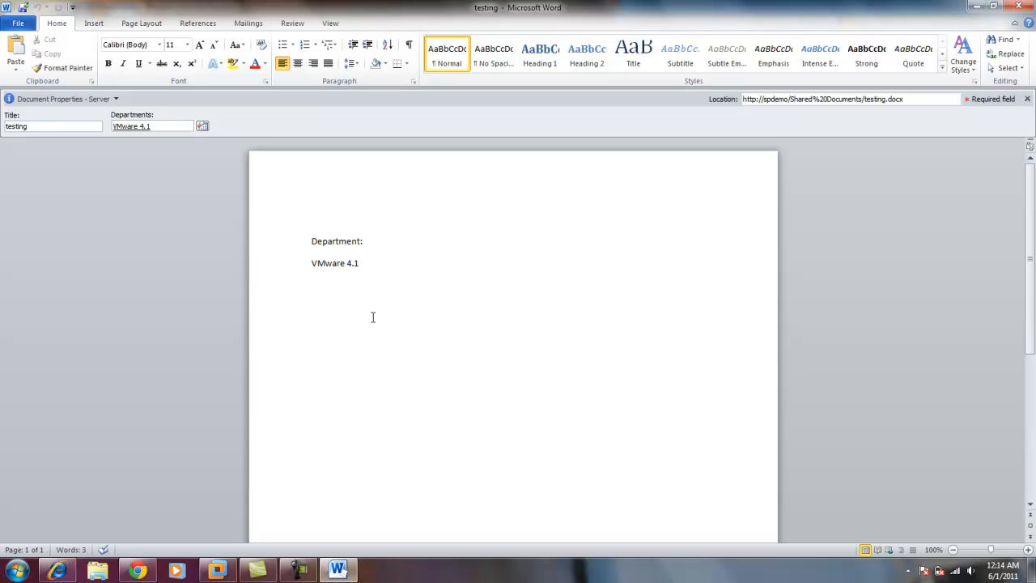
Check which document properties are available as Quick Parts, including Departments, without inserting one.
left_click(95, 25)
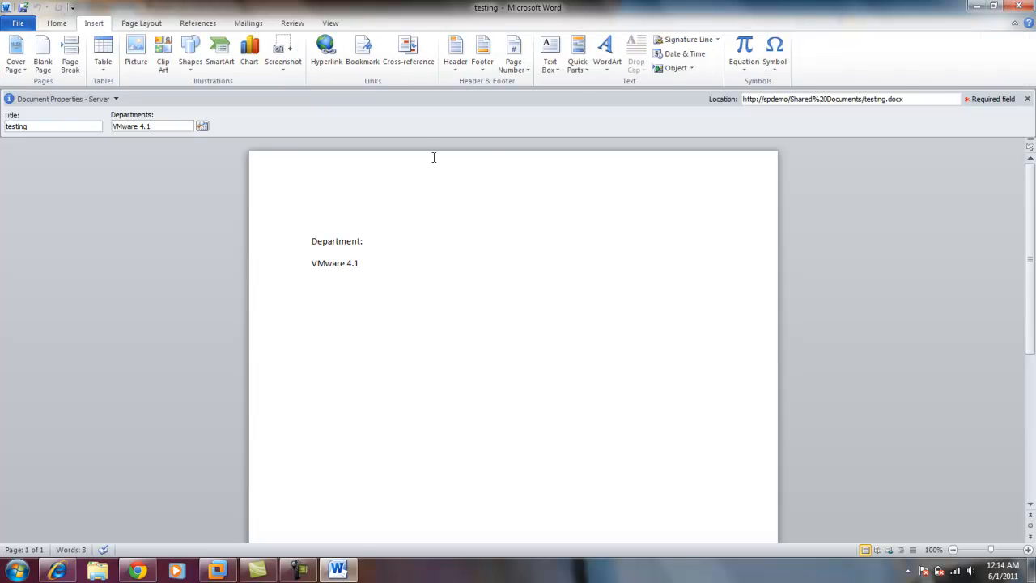
left_click(577, 67)
mouse_move(615, 98)
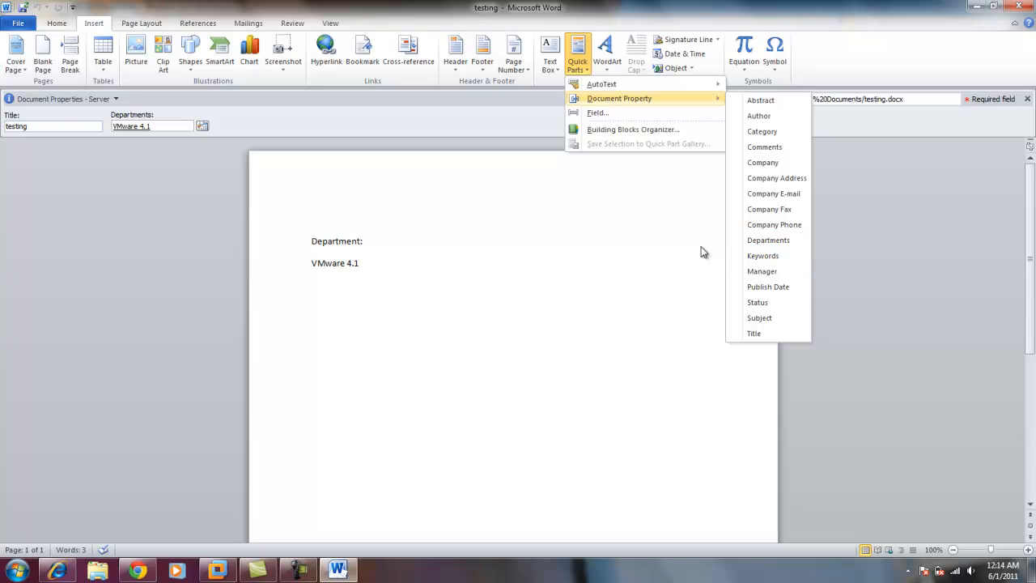
left_click(597, 287)
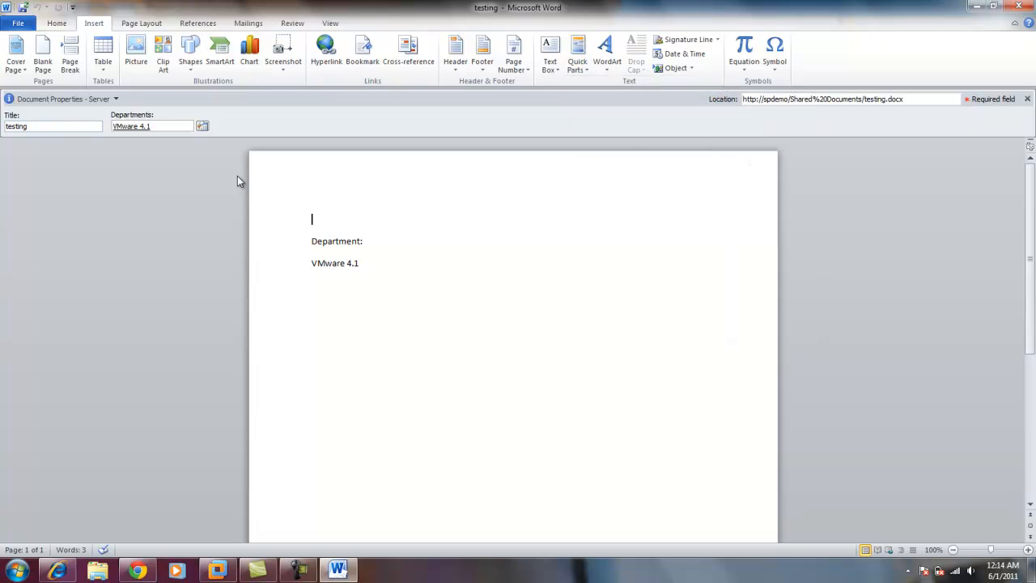
Browse the Departments term tree, expanding Accounting, HR and IT, and leave the selection dialog without choosing a term.
left_click(202, 127)
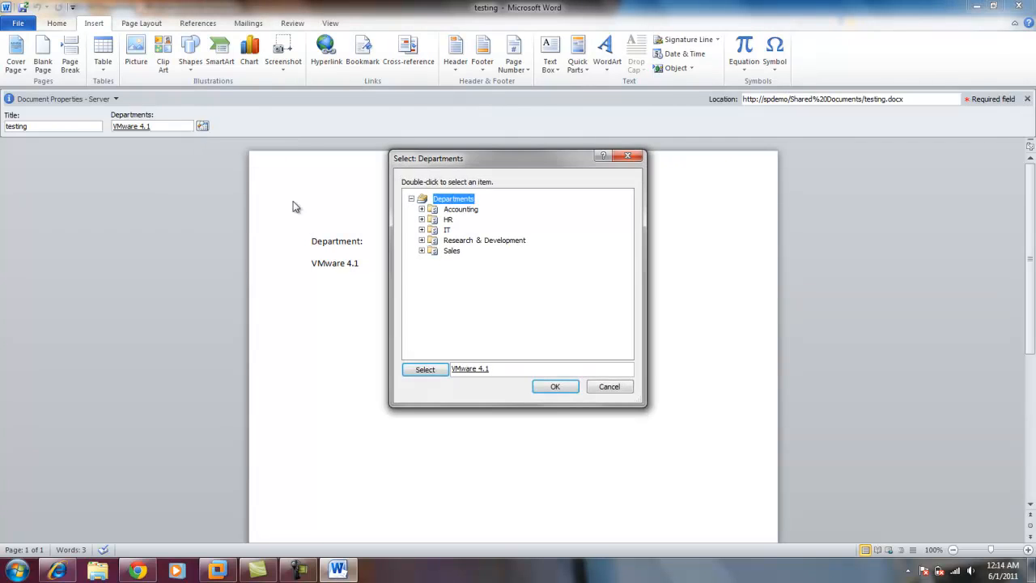
left_click_drag(465, 161, 457, 149)
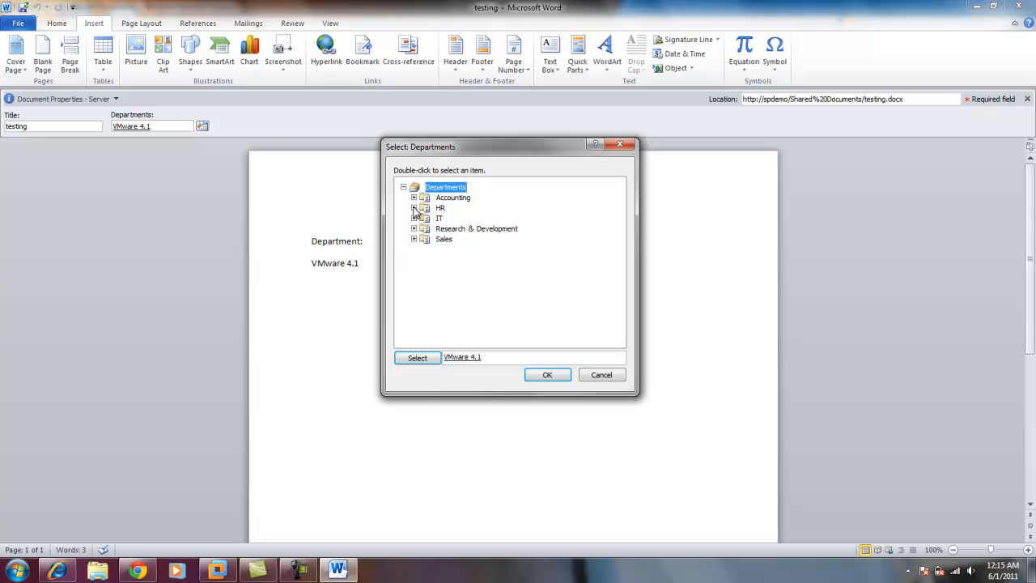
left_click(413, 208)
left_click(413, 197)
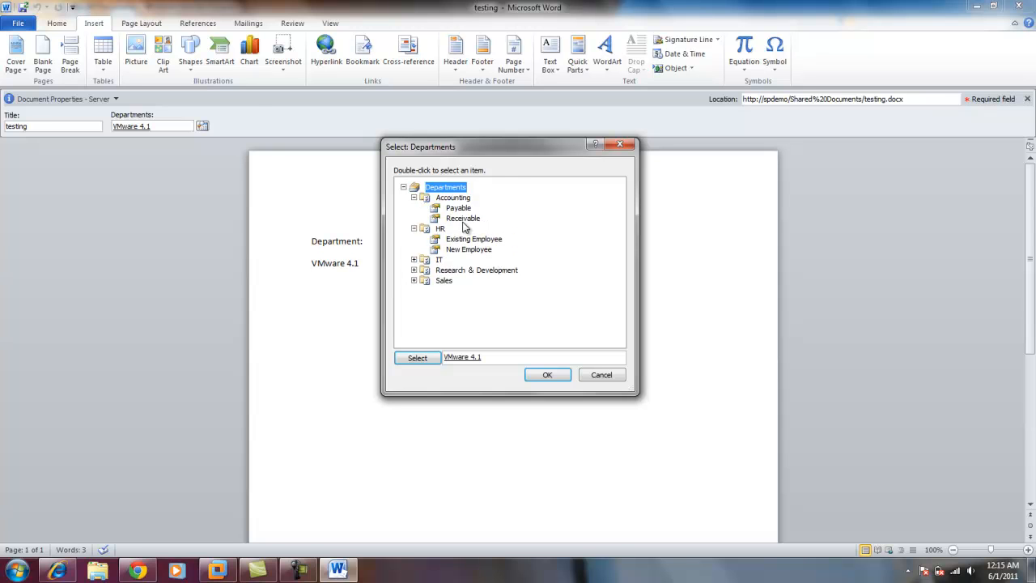
left_click(414, 261)
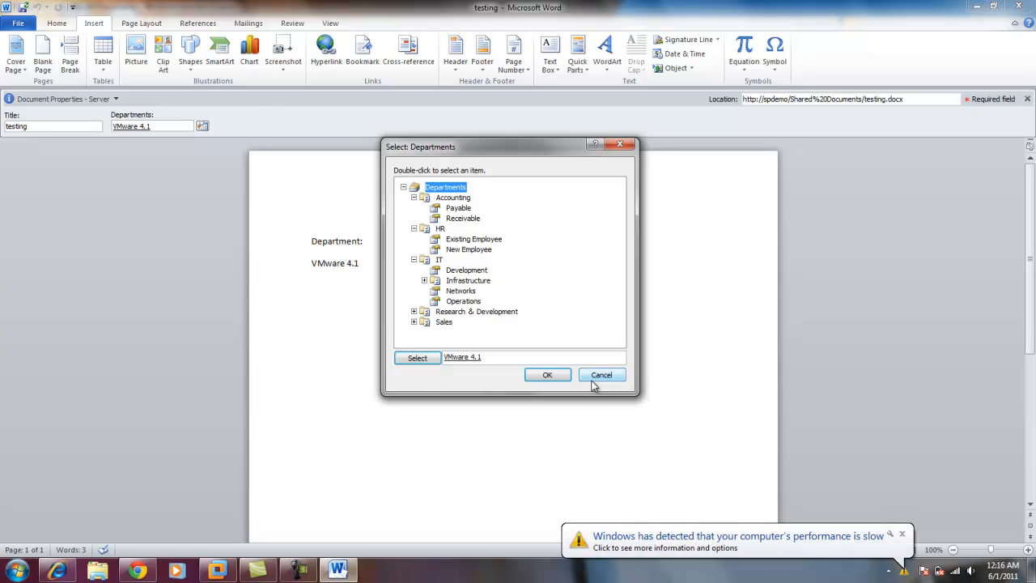
left_click(597, 377)
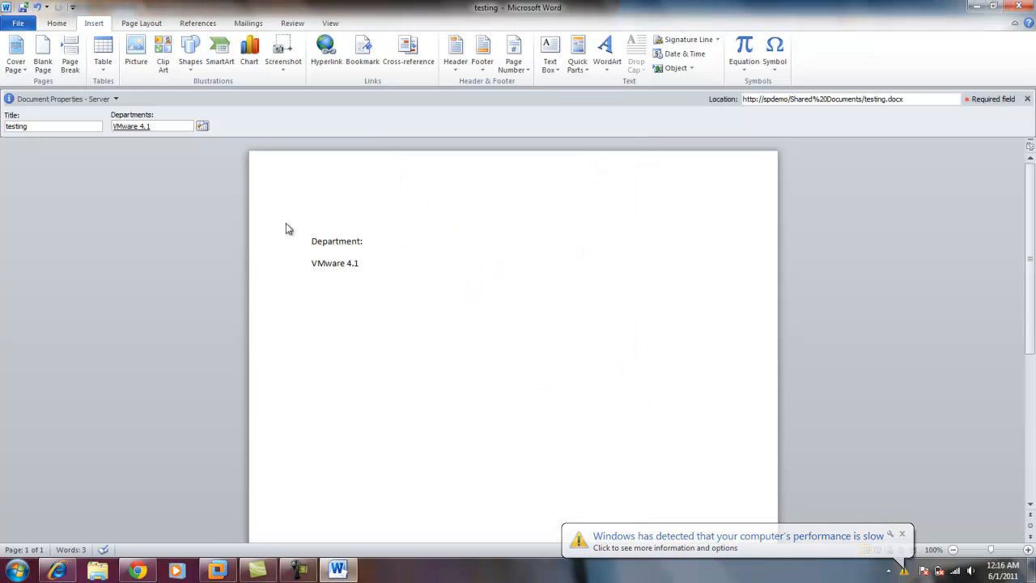
Exit Word without saving changes to the testing document.
left_click(20, 24)
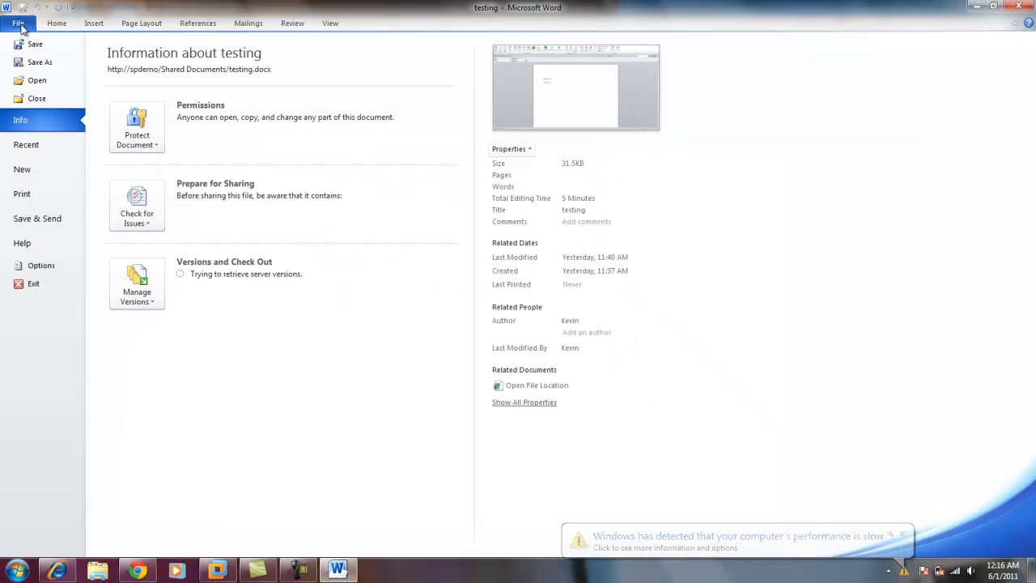
left_click(43, 283)
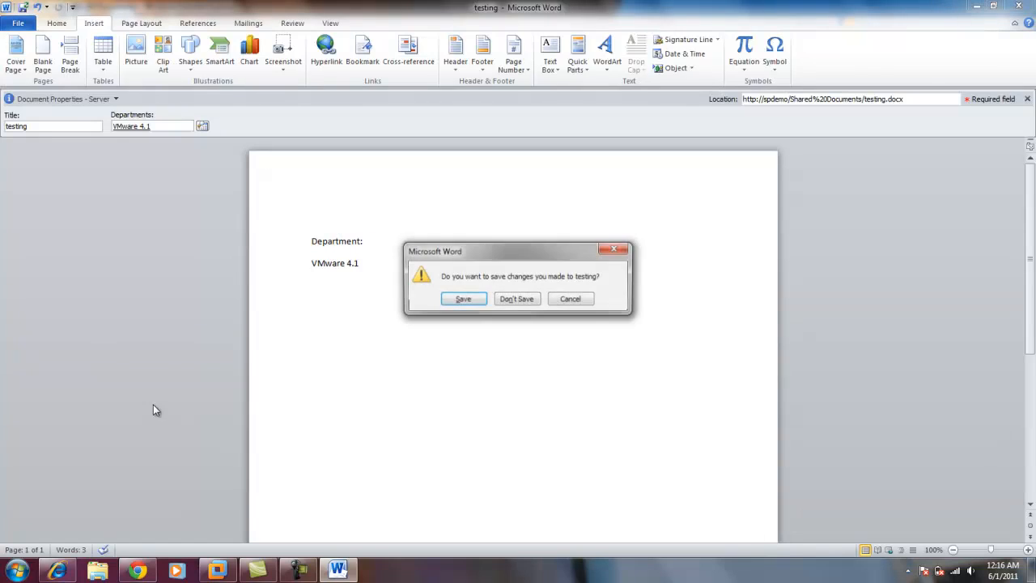
left_click(526, 300)
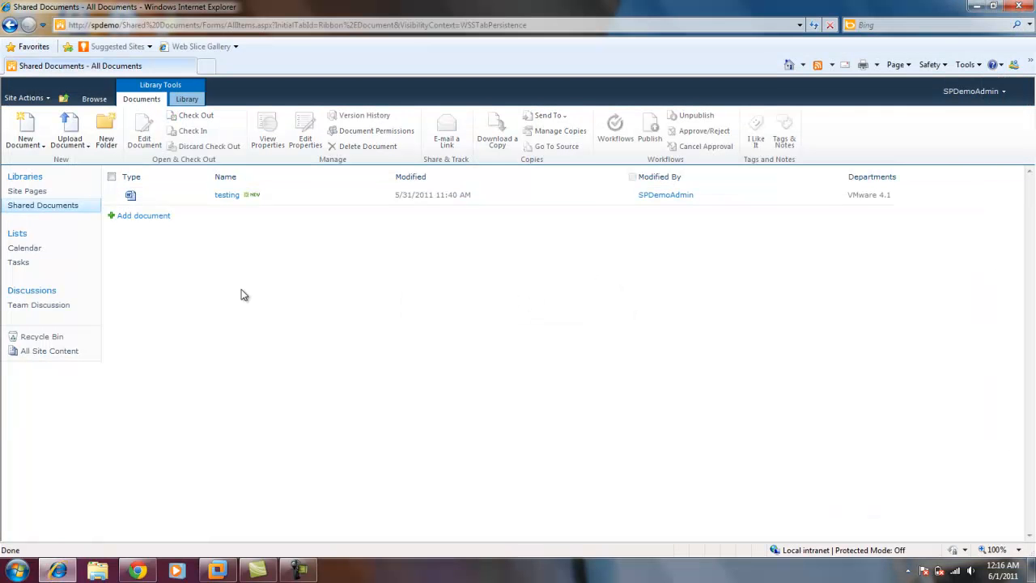
Switch to the SharePoint Dev virtual machine in VMware Workstation and open Manage service applications in Central Administration.
left_click(217, 571)
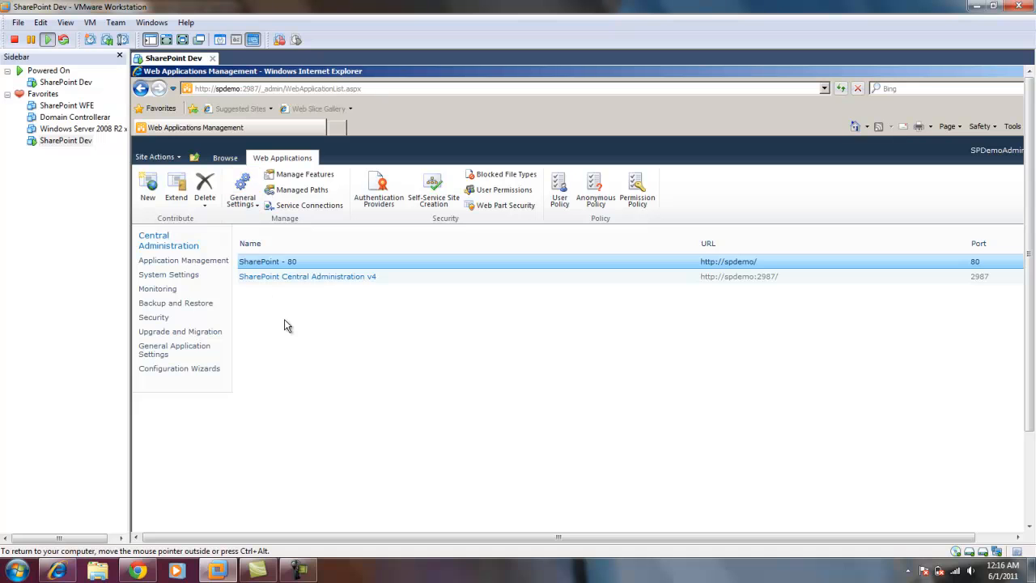
left_click(201, 265)
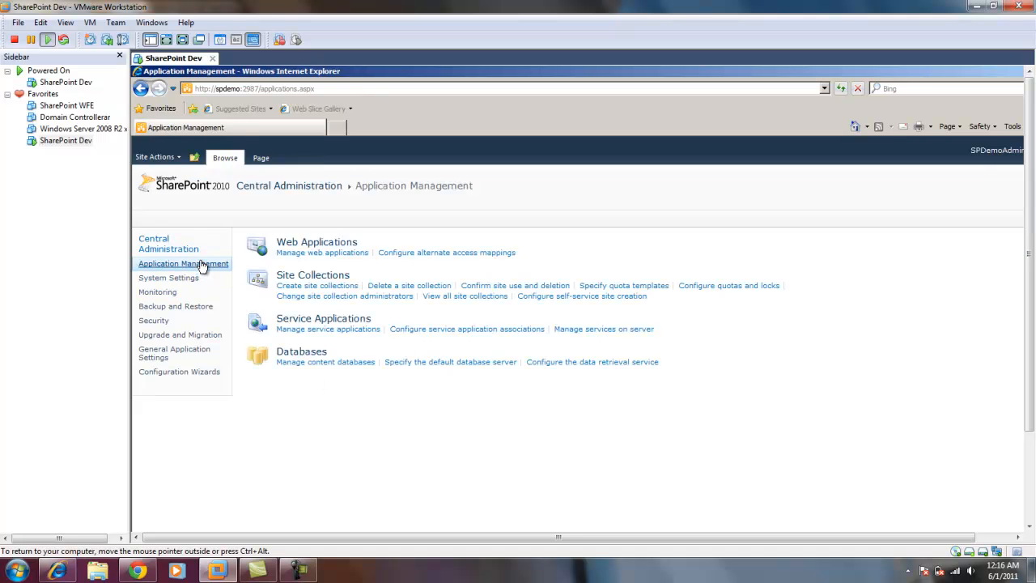
left_click(328, 330)
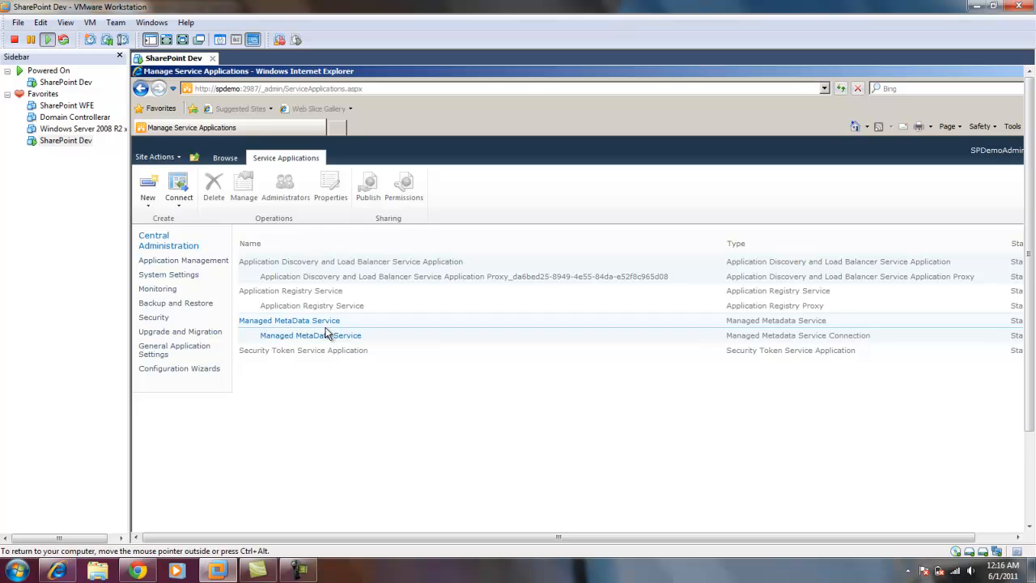
Start a new Managed Metadata Service application and name it "Metadata Store 2".
left_click(148, 194)
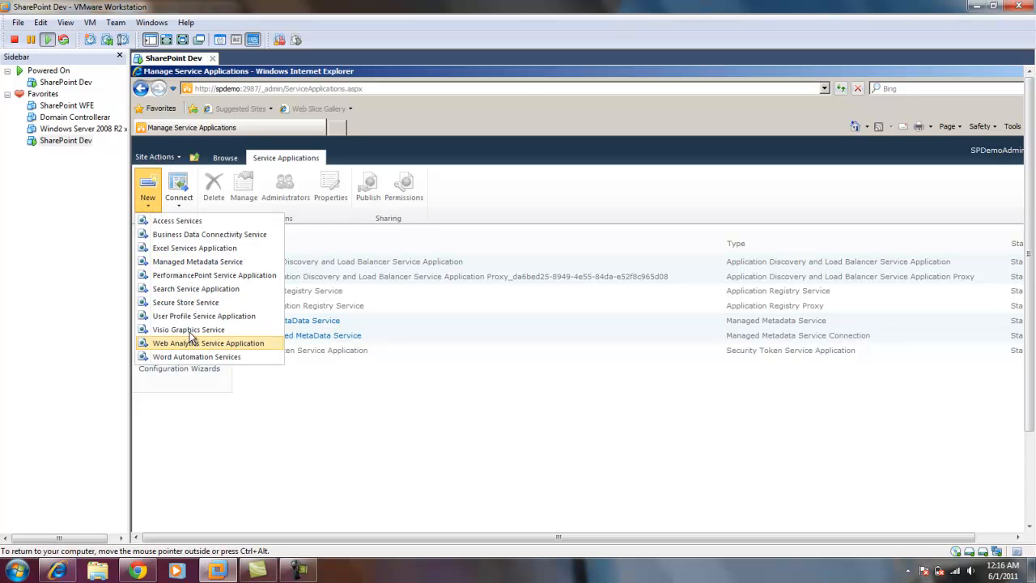
left_click(194, 261)
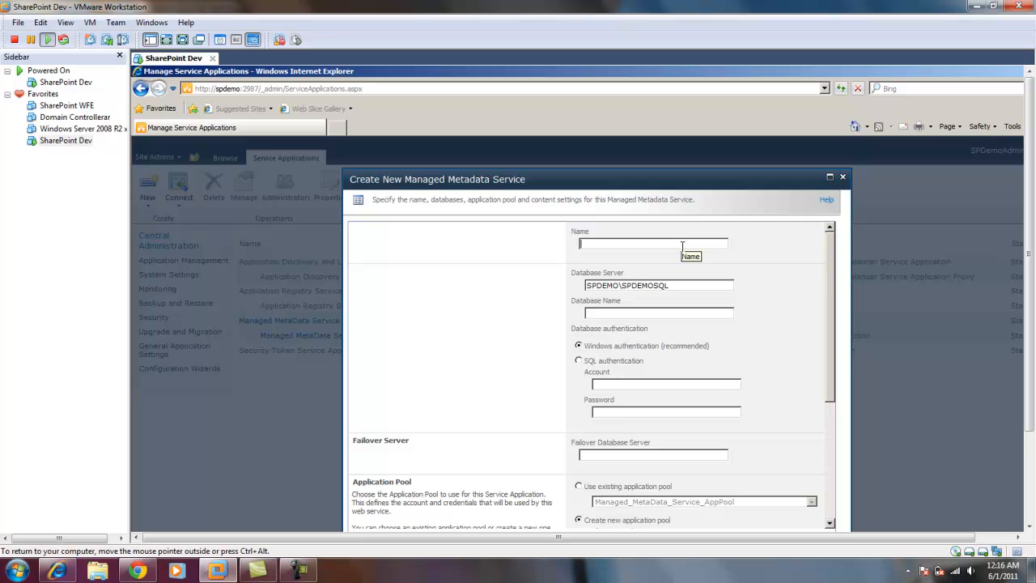
type("Metadata Store 2")
Copy the service name "Metadata Store 2" into the database name of the new service.
left_click(731, 313)
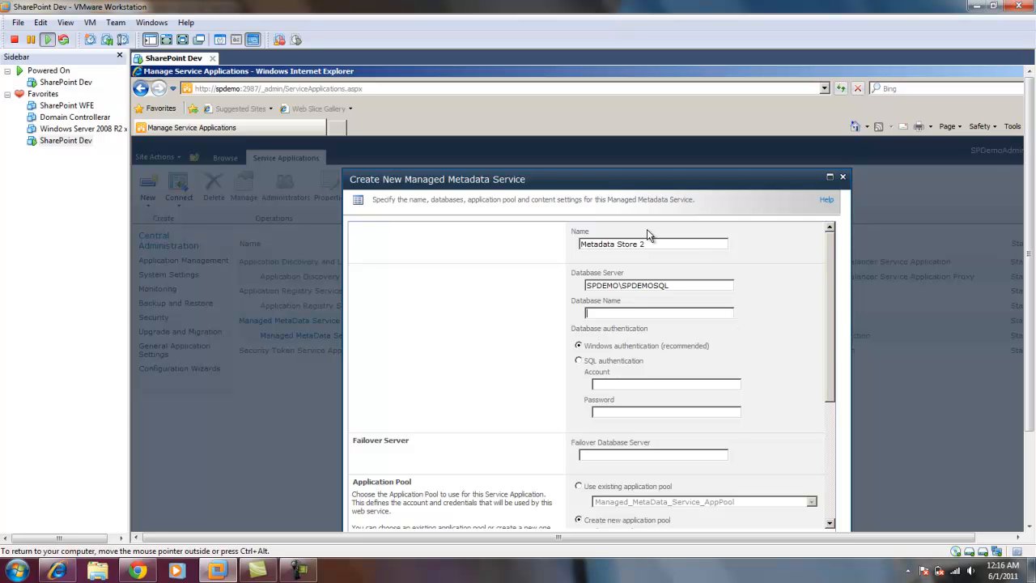
left_click_drag(652, 244, 590, 249)
key("ctrl+c")
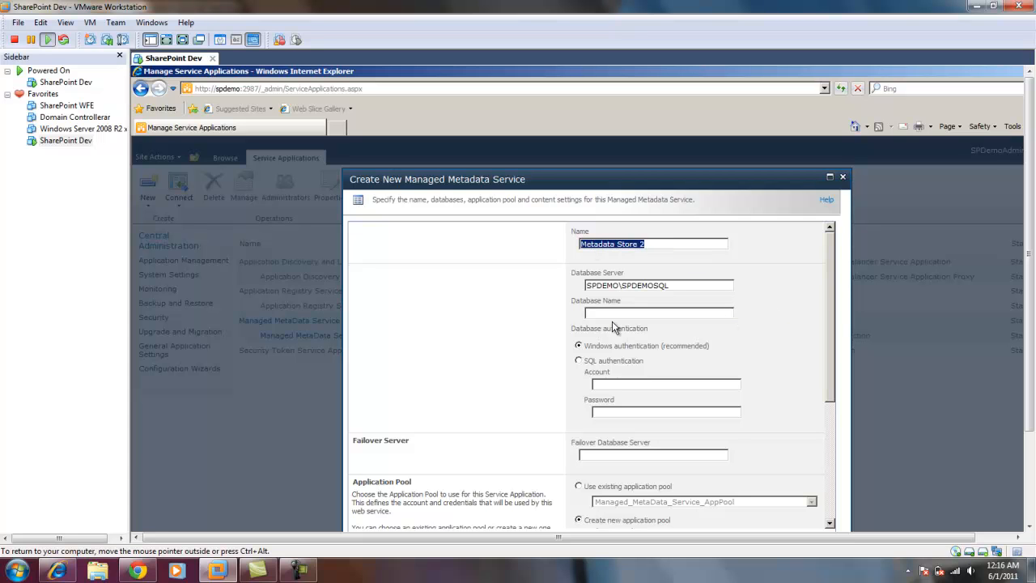
left_click(619, 313)
key("ctrl+v")
Choose DEV\SPDemoShared as the configurable security account for the new application pool and submit the service settings.
left_click_drag(831, 285, 842, 375)
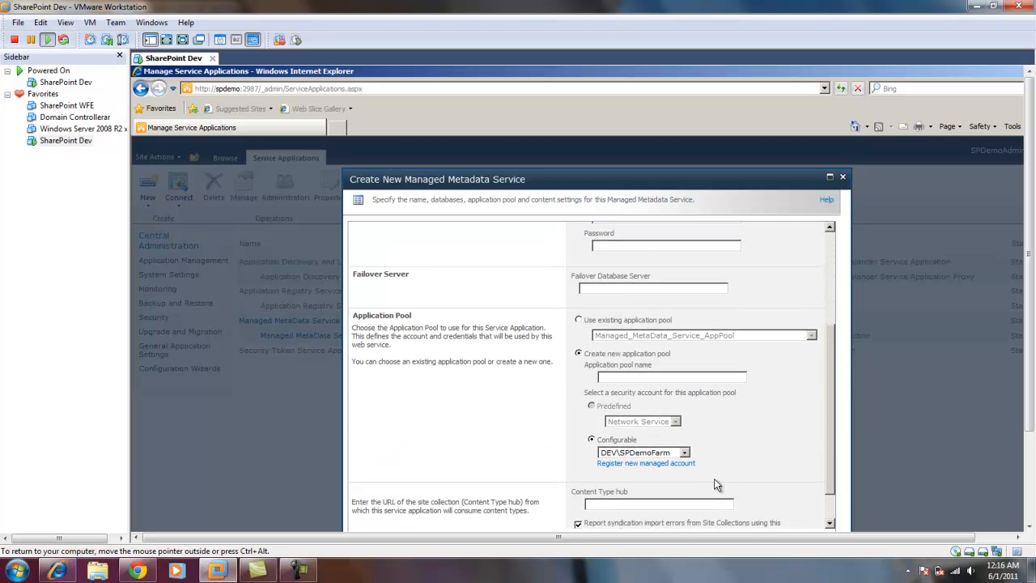
left_click(684, 452)
left_click(669, 472)
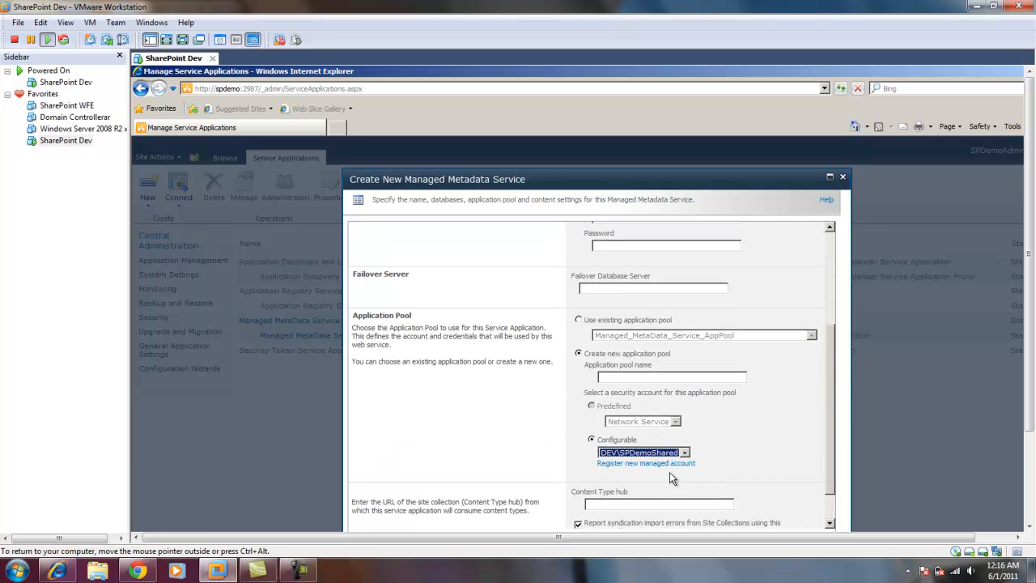
left_click_drag(830, 327, 833, 371)
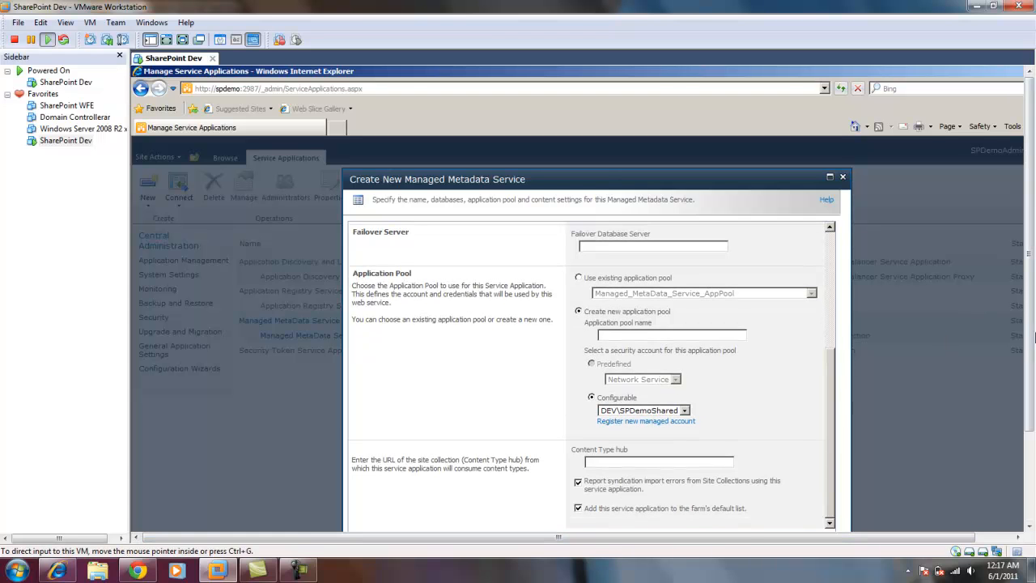
scroll(1033, 334, "down", 2)
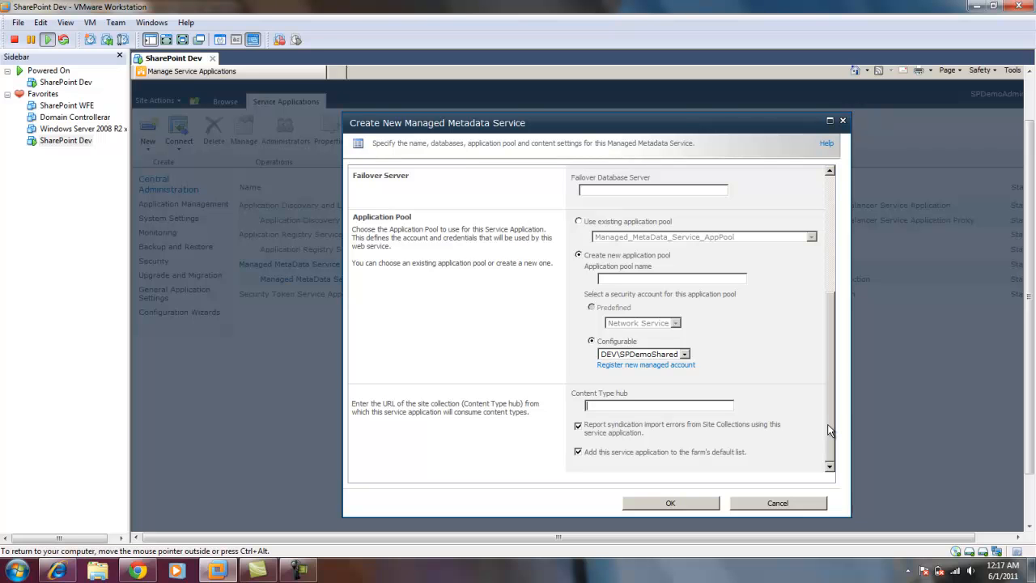
left_click_drag(828, 424, 796, 448)
left_click(694, 503)
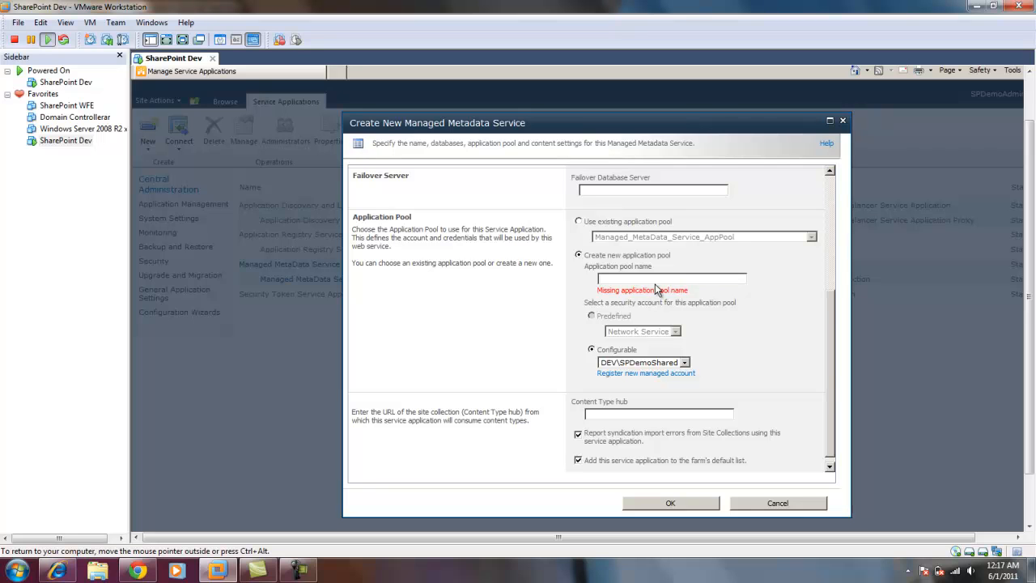
Name the new application pool "Metadata Store 2_AppPool" and create the Managed Metadata Service.
type("Metadata Store 2_ a")
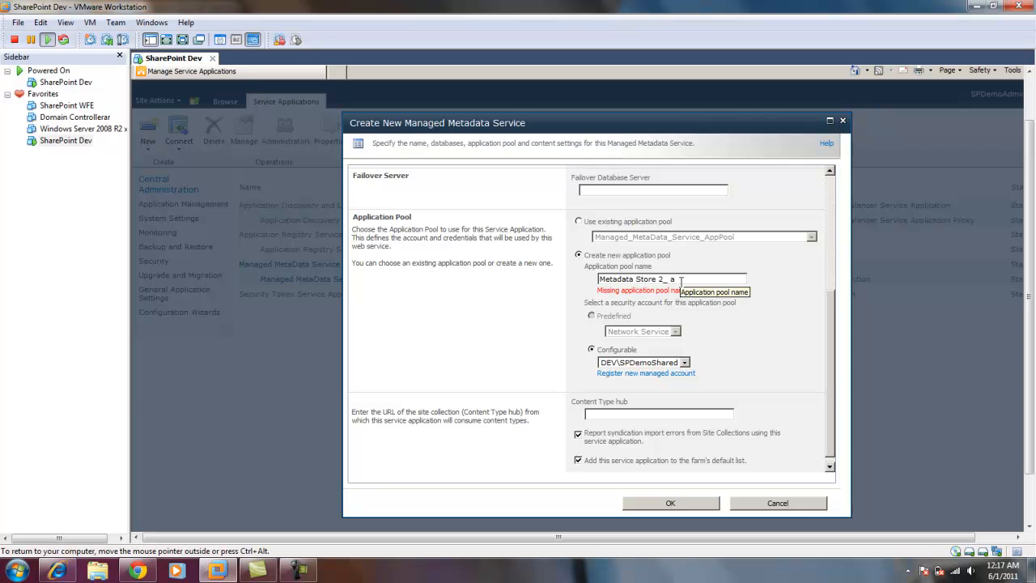
key("BackSpace")
key("BackSpace")
type("AppPool")
left_click_drag(826, 337, 847, 369)
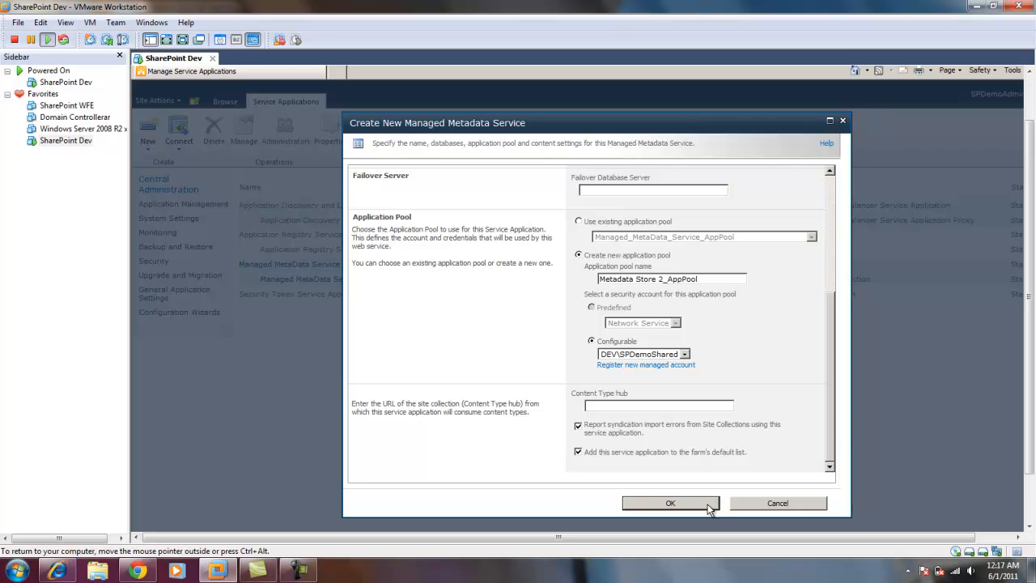
Hide the virtual machine sidebar to give the service applications list more room.
mouse_move(1029, 426)
left_mouse_down()
mouse_move(1030, 474)
mouse_move(1033, 436)
left_mouse_up()
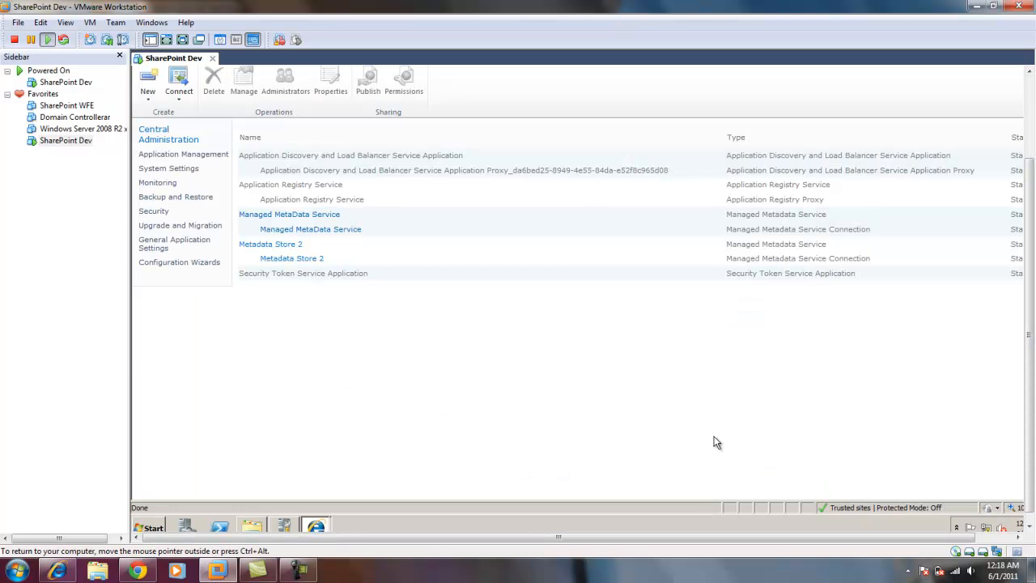
left_click(120, 57)
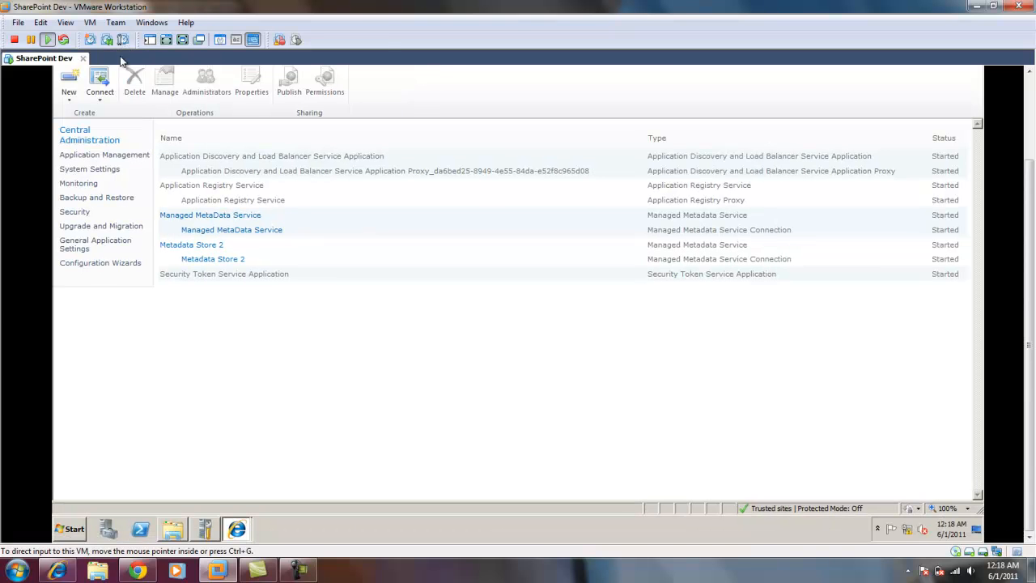
Open the Services on Server page from the system settings and review which services are running on SPDEMO.
left_click(226, 247)
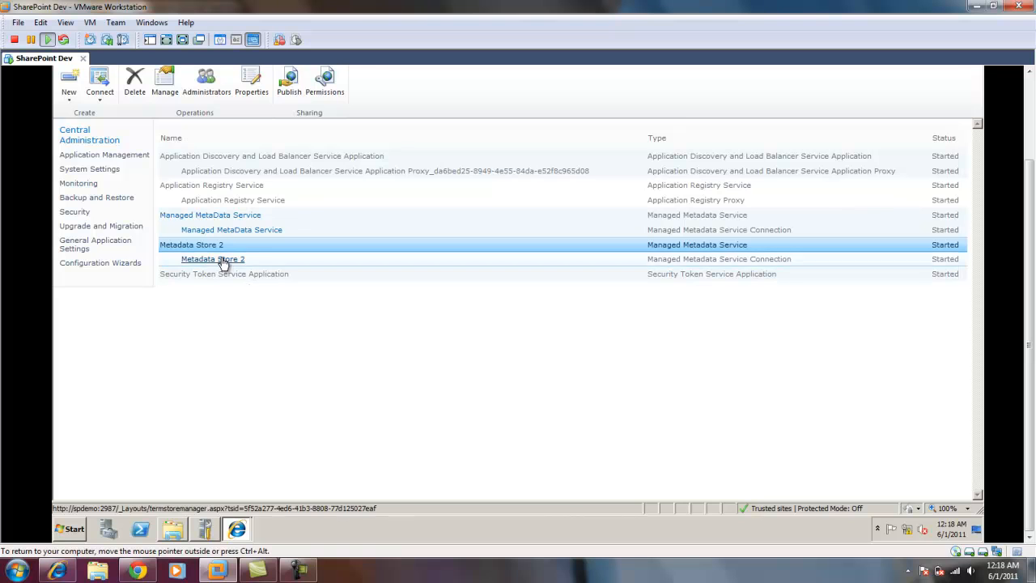
left_click_drag(1029, 335, 1029, 310)
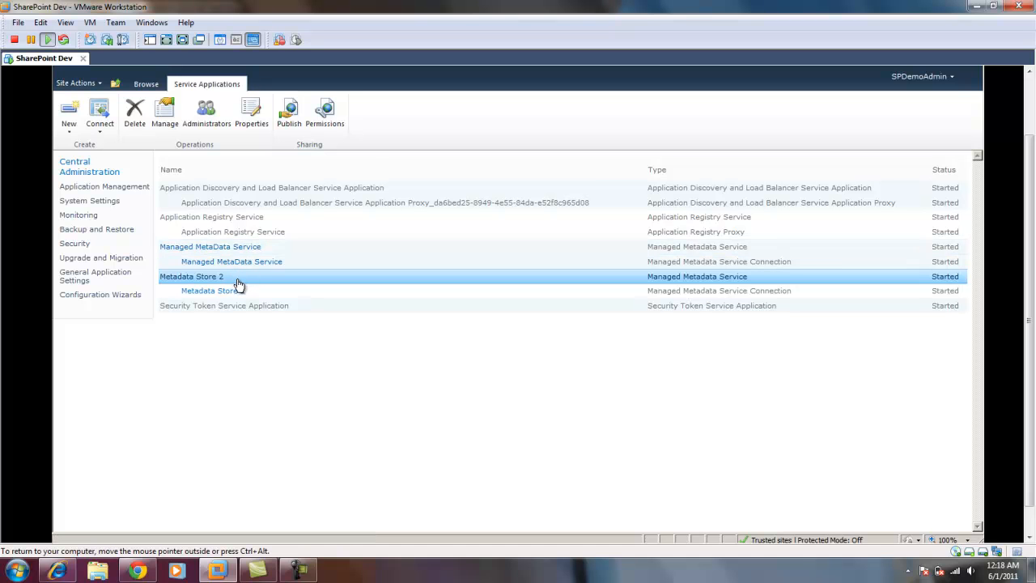
left_click(91, 204)
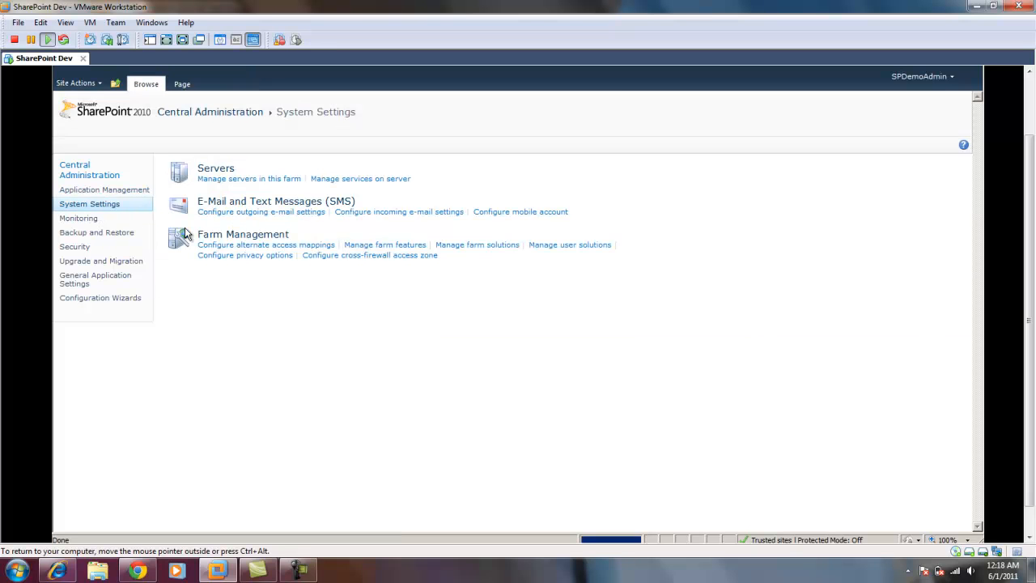
left_click(355, 179)
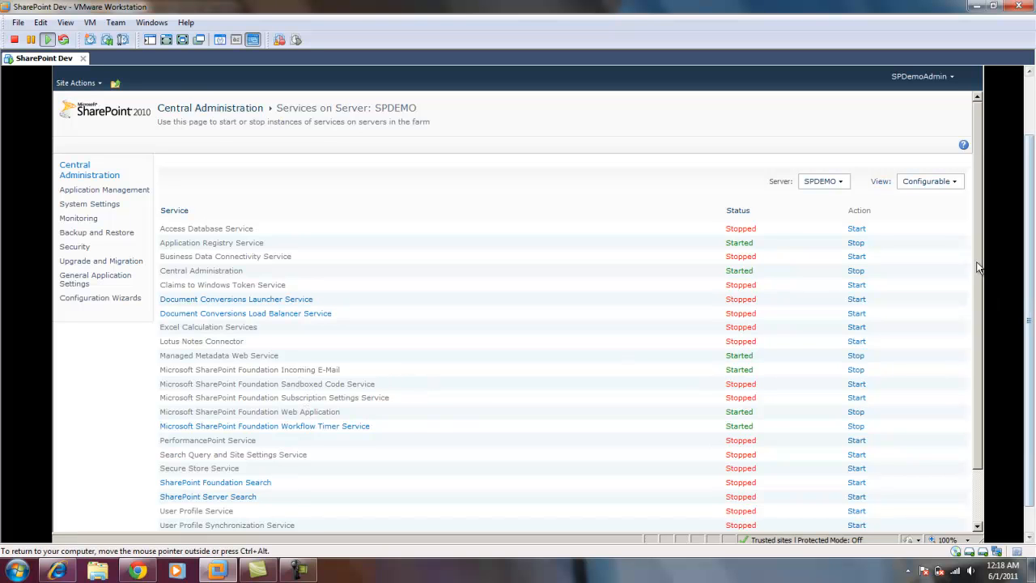
scroll(975, 324, "down", 2)
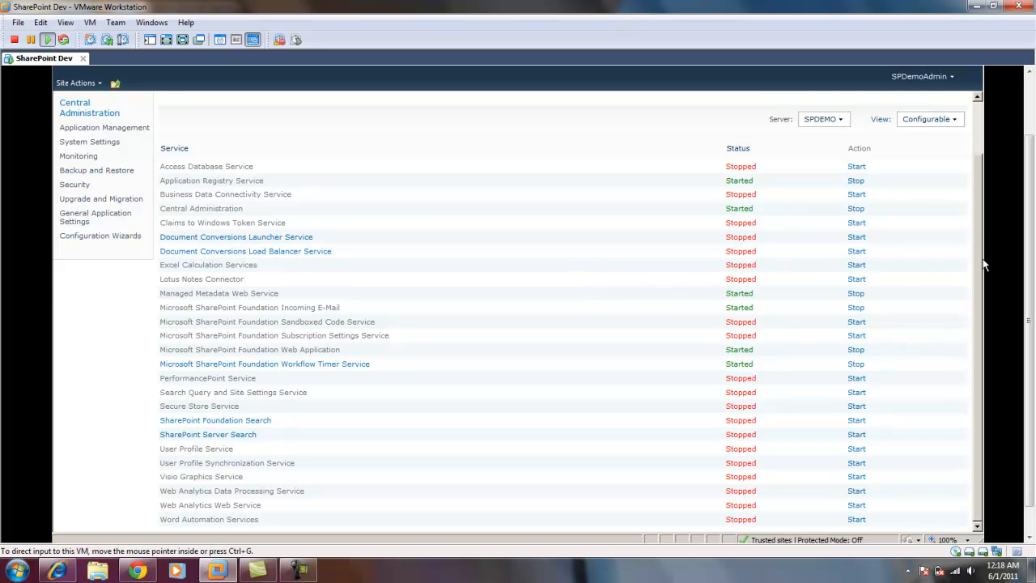
scroll(975, 231, "up", 2)
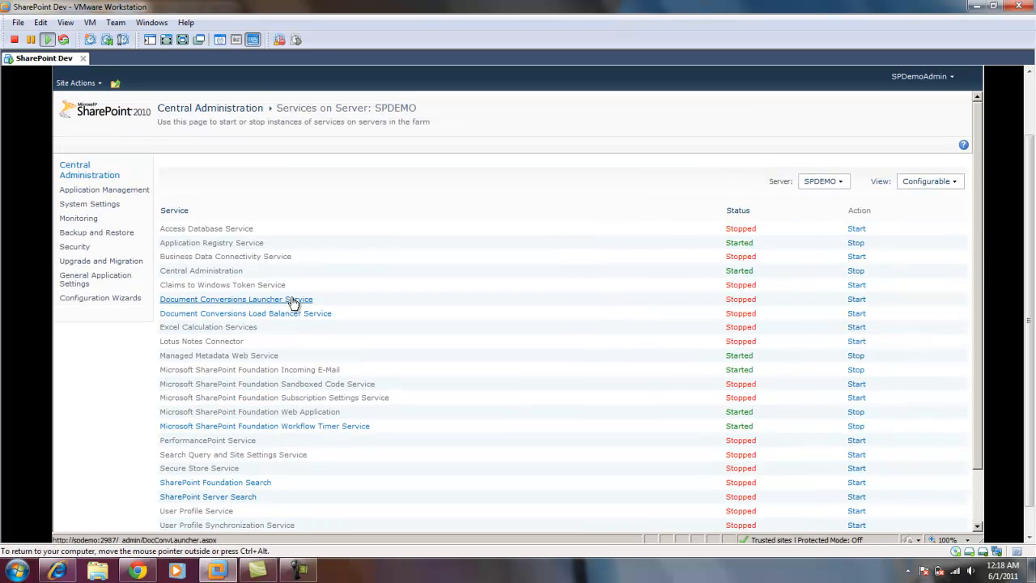
Return to the service applications list and open the Term Store Management Tool for Metadata Store 2.
left_click(97, 191)
left_click(278, 257)
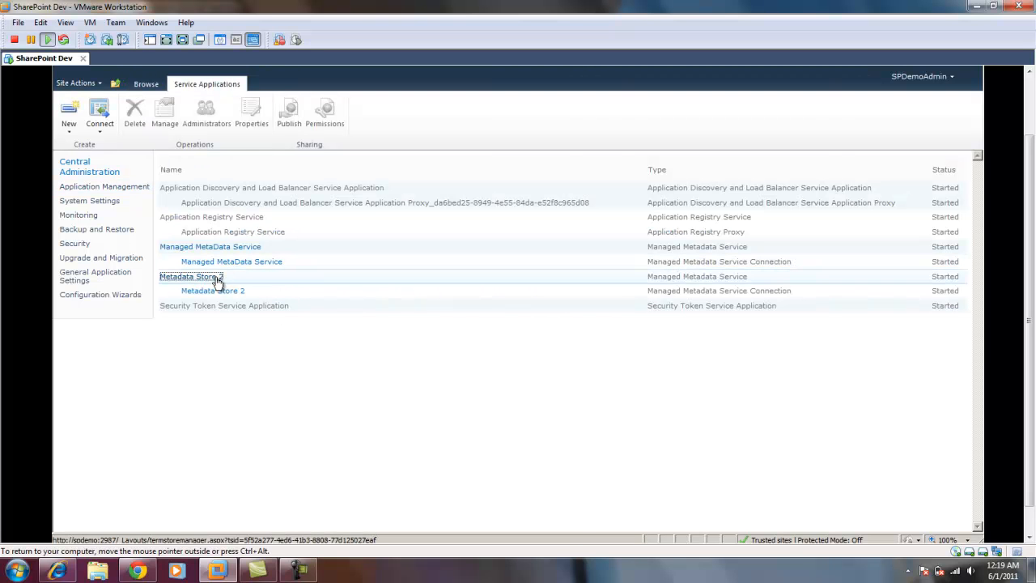
left_click(219, 278)
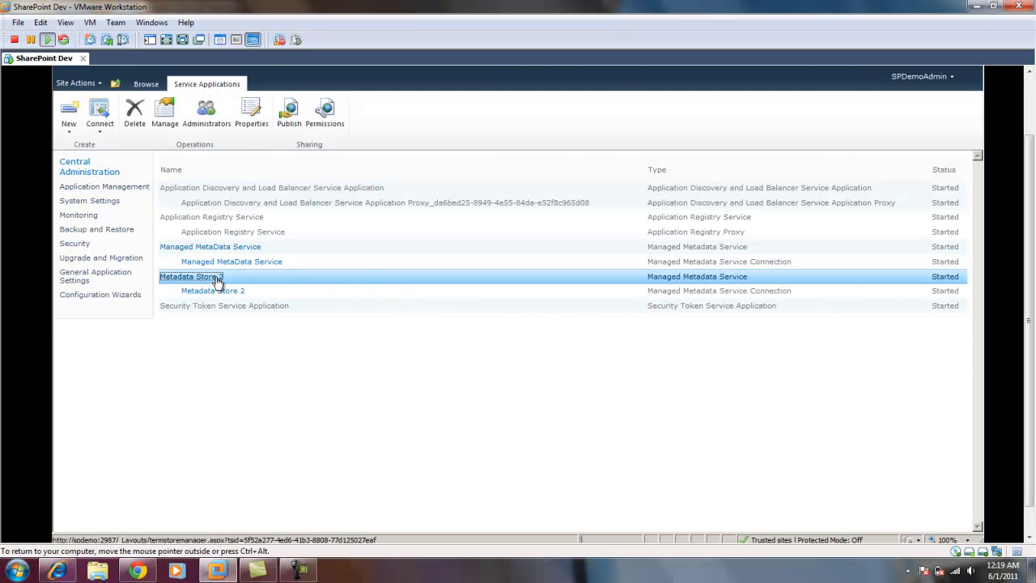
left_click(219, 278)
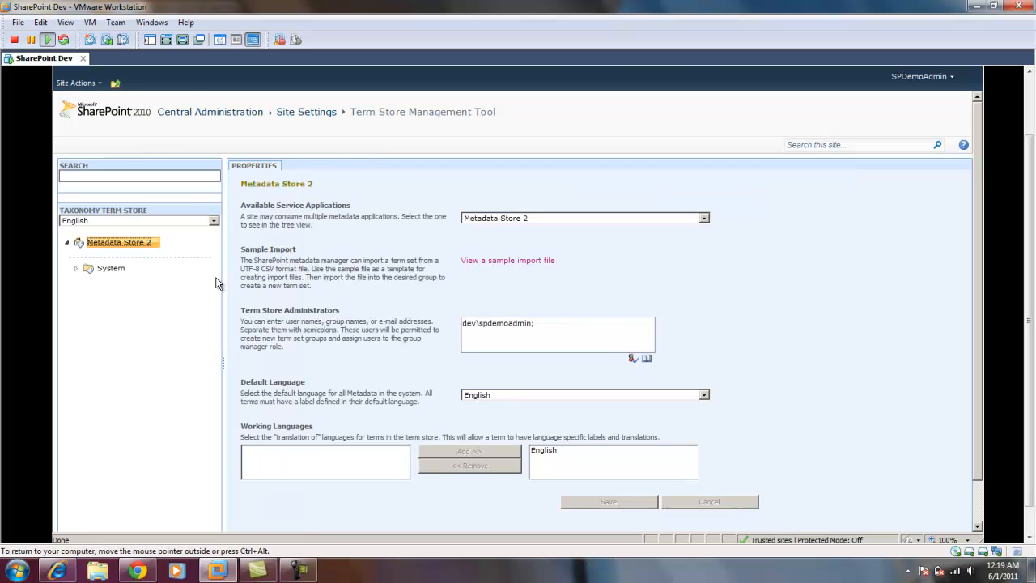
Examine the Metadata Store 2 tree, its available group action and the Term Store Administrators entry.
left_click(68, 242)
left_click(67, 243)
left_click(565, 329)
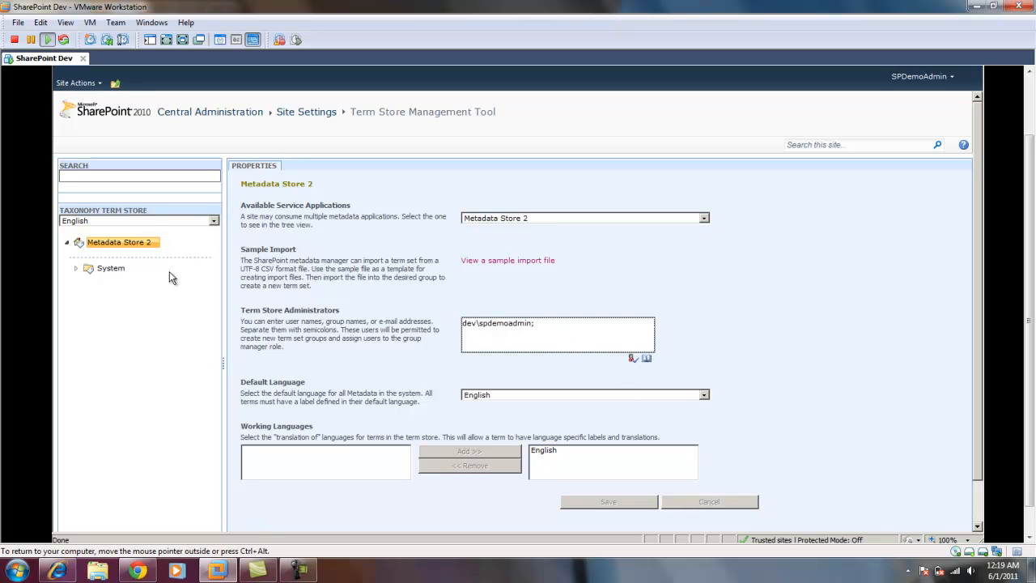
left_click(156, 242)
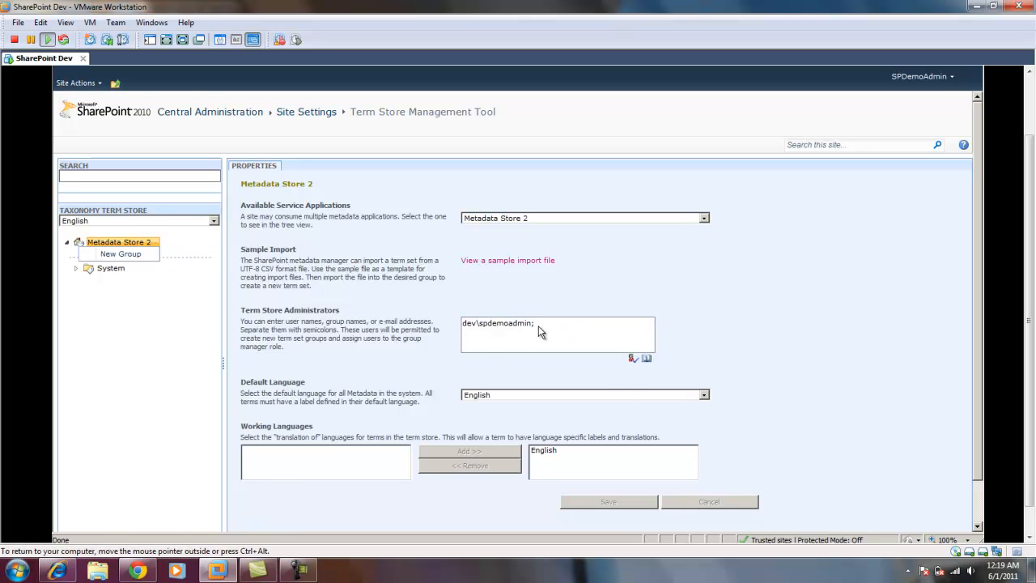
left_click(538, 325)
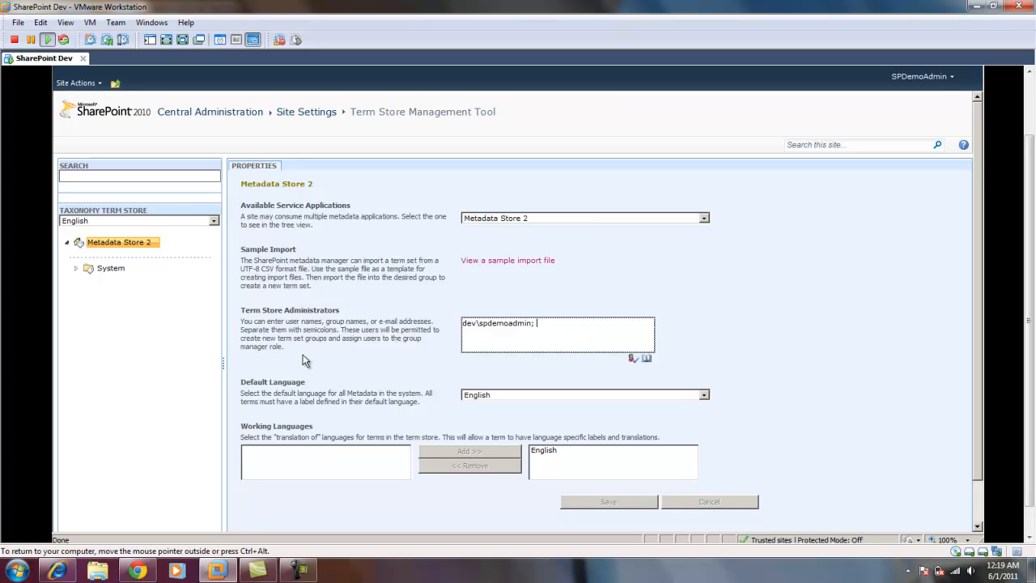
Create a new group named "Company X Group" in Metadata Store 2.
left_click(154, 243)
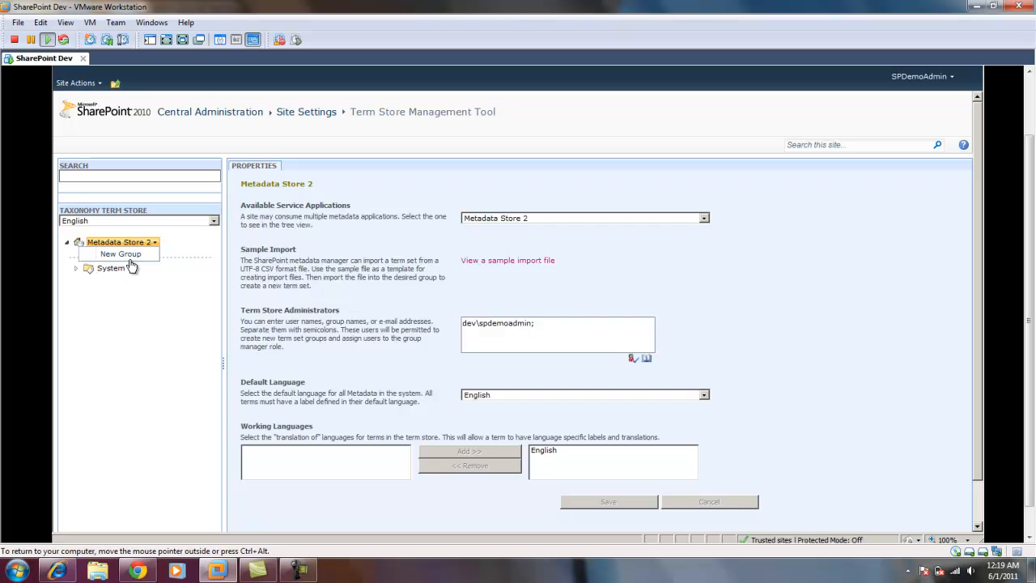
left_click(130, 253)
type("Company X")
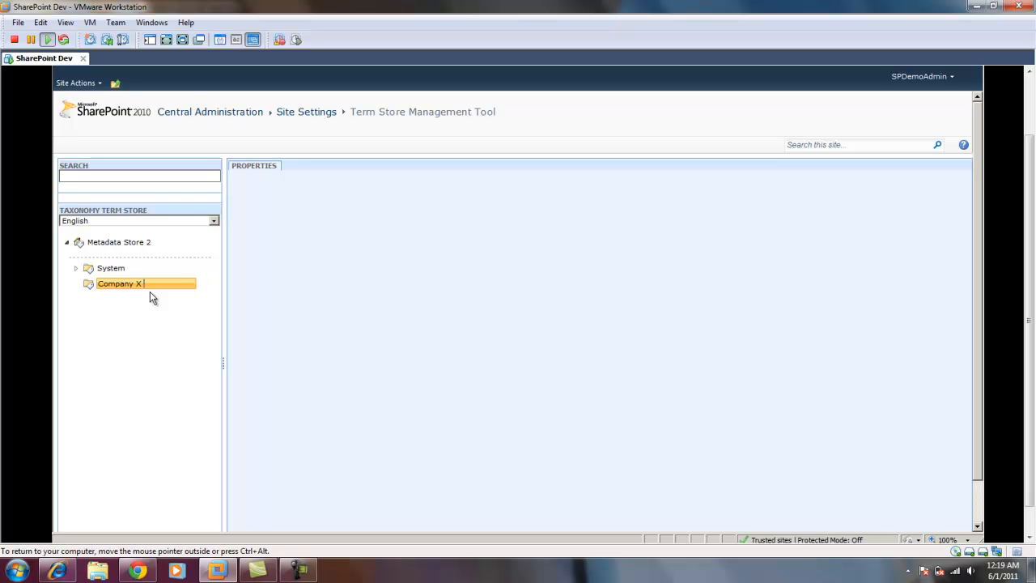
type("Group")
key("Return")
Create a new term set named "Departmens" in Company X Group.
left_click(169, 285)
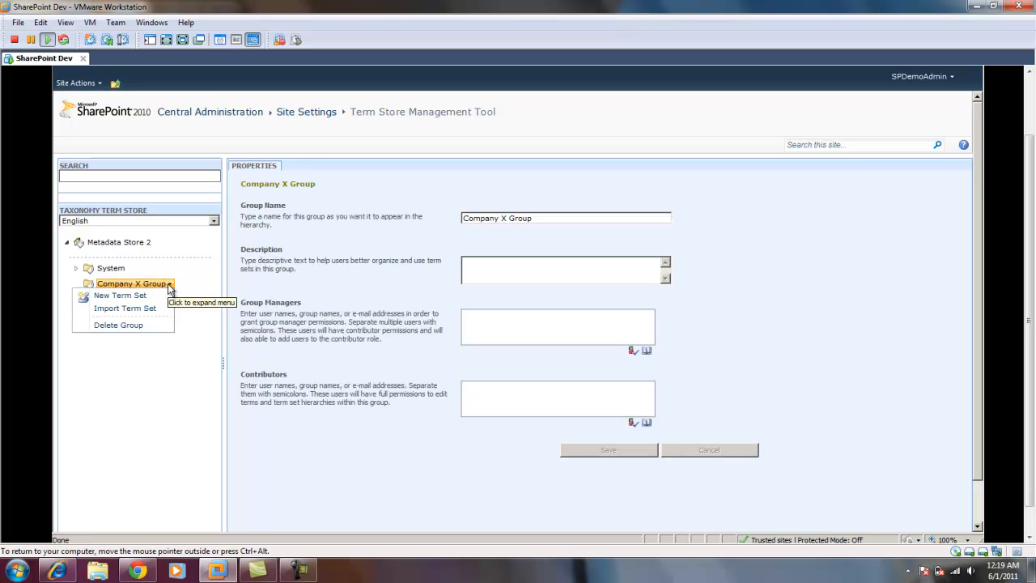
left_click(135, 296)
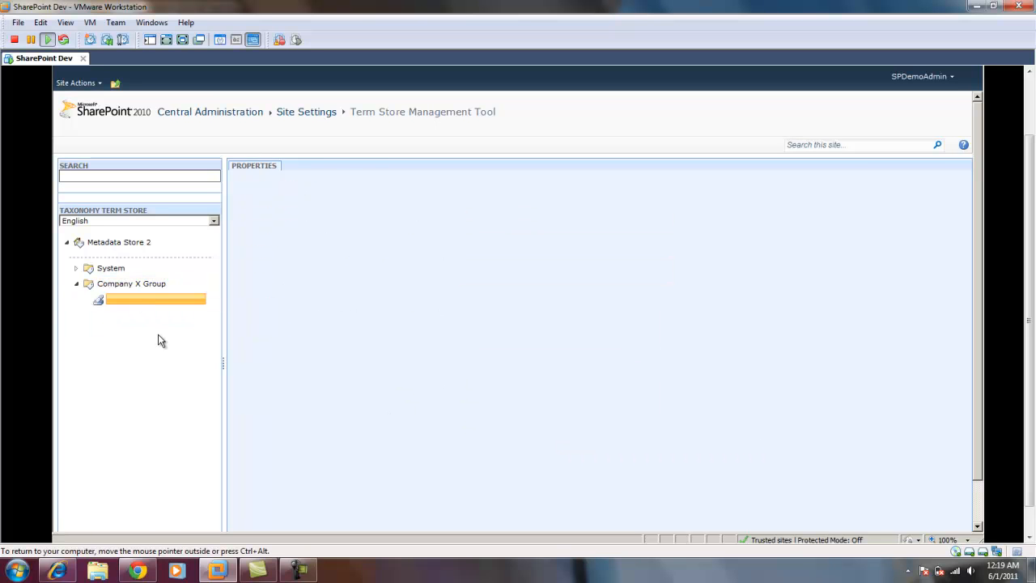
type("Departs")
key("BackSpace")
type("rtmens")
key("Return")
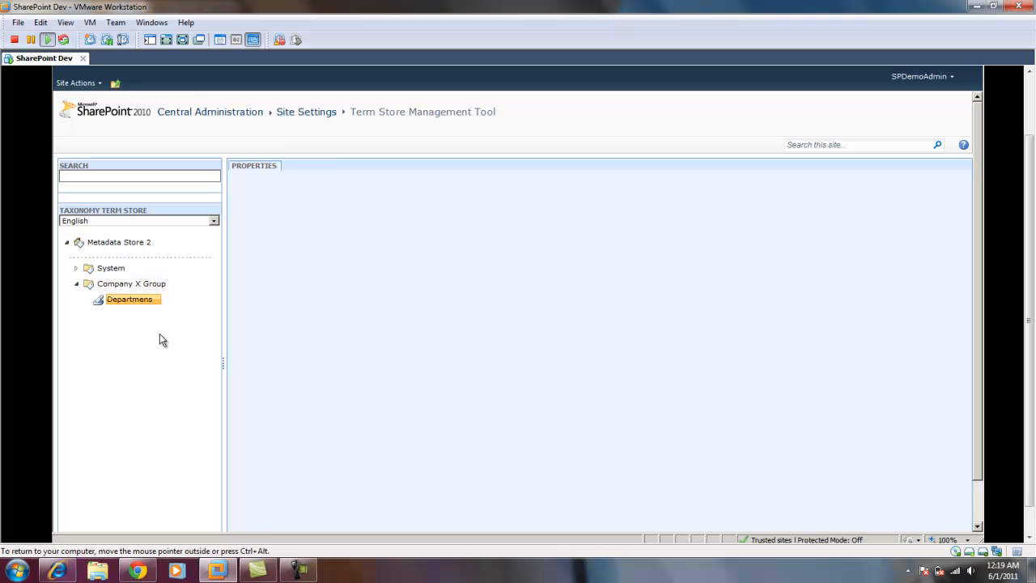
Create the terms "IT" and "HR" in the Departmens term set.
left_click(158, 301)
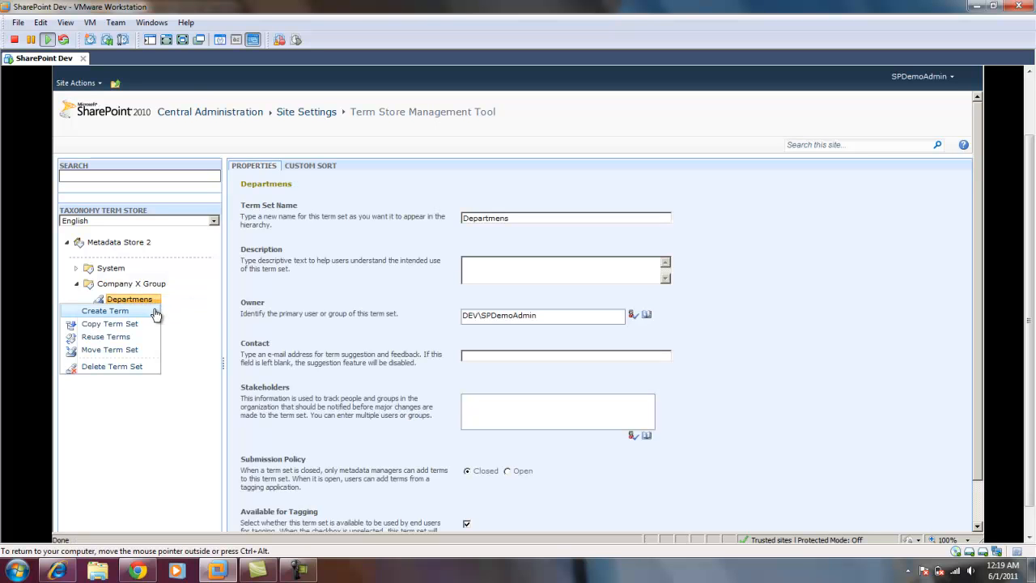
left_click(152, 310)
type("IT")
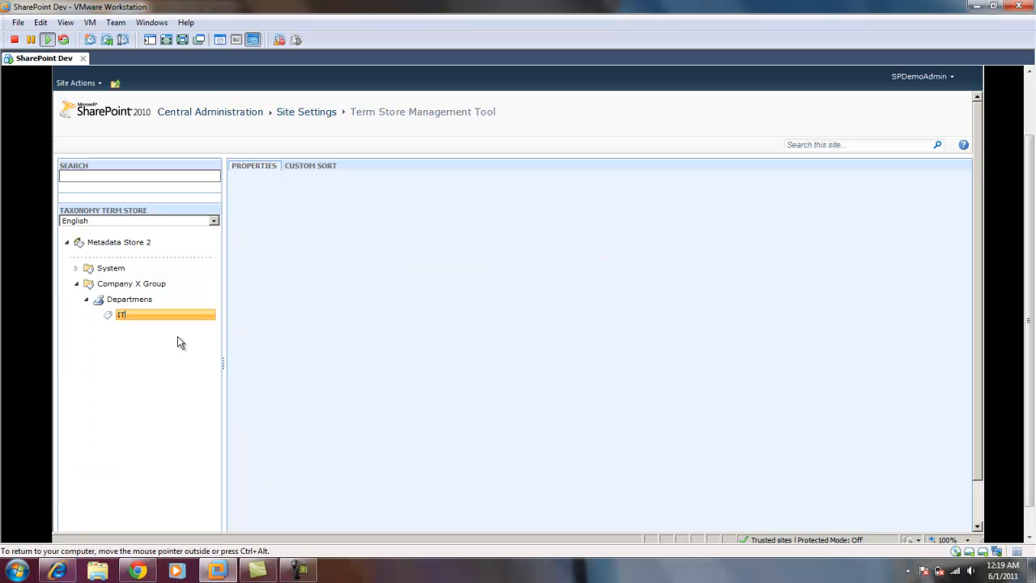
key("Return")
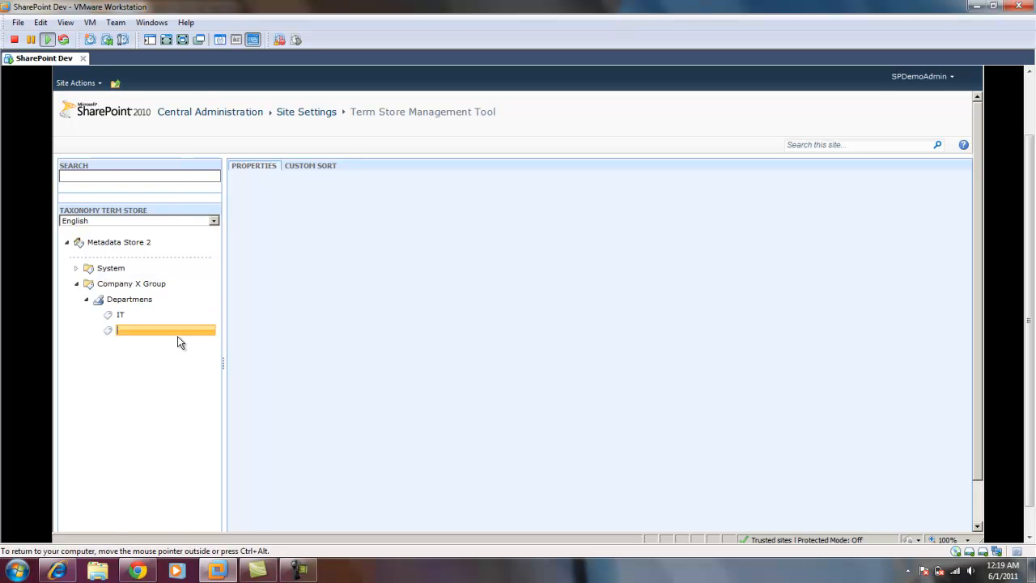
type("HR")
key("Return")
Add the terms "Sales" and "R&D" to the Departmens term set and finish term entry.
type("sAL")
key("BackSpace")
key("BackSpace")
key("BackSpace")
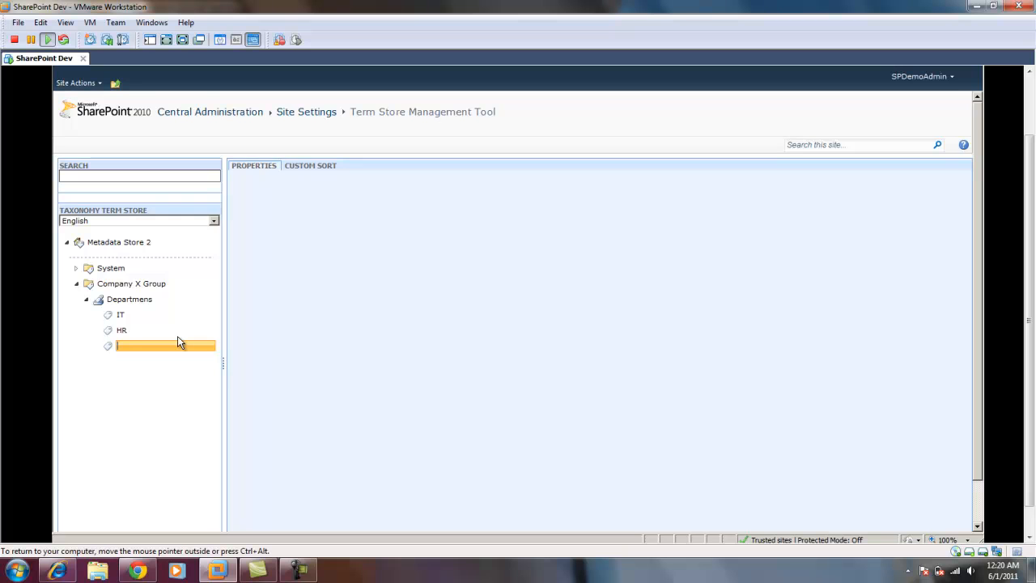
type("Sales")
key("Return")
type("R")
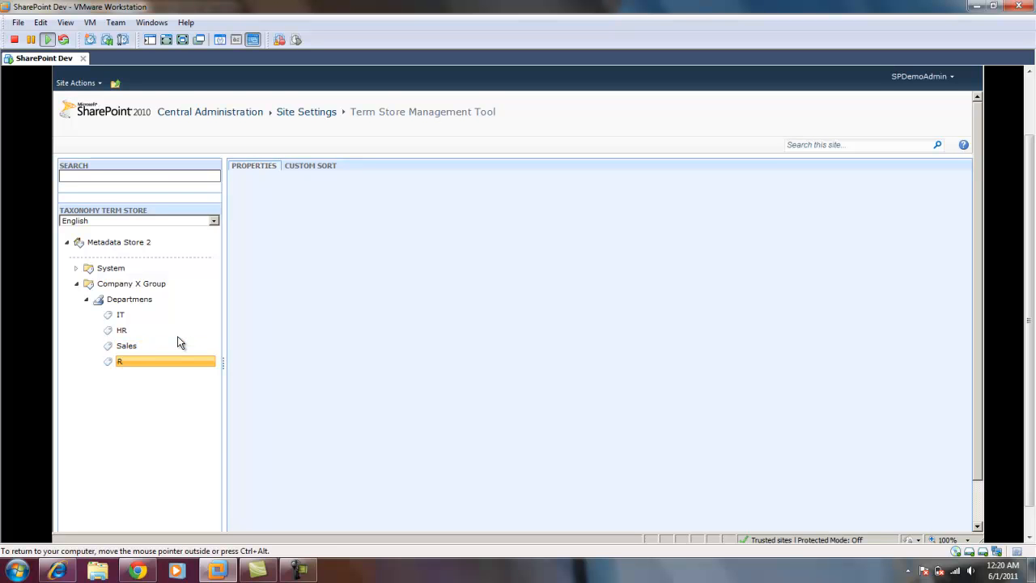
type("&D")
key("Return")
left_click(160, 432)
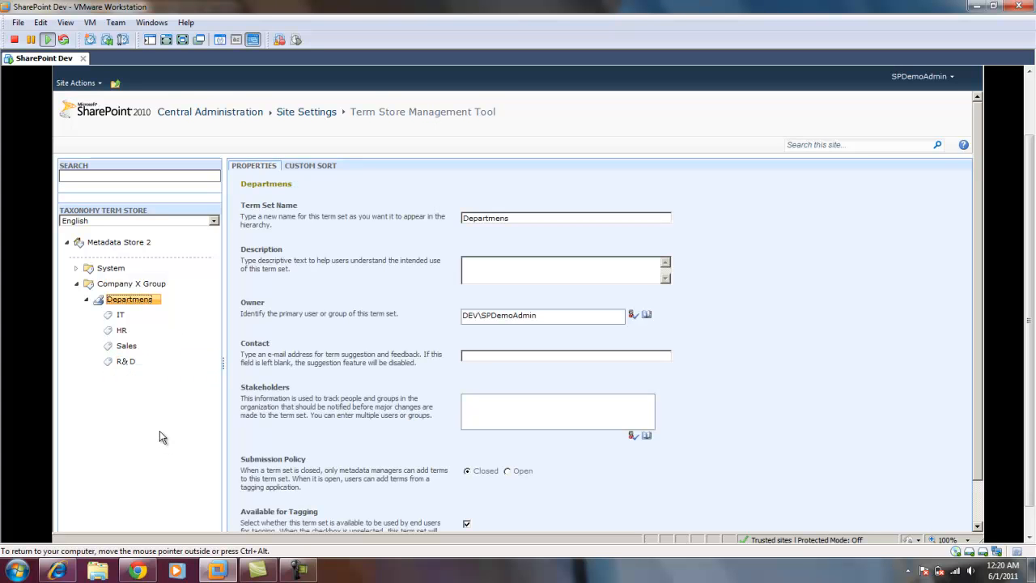
Look through the properties of the IT, HR and Sales terms.
left_click(121, 315)
left_click(123, 331)
left_click(128, 348)
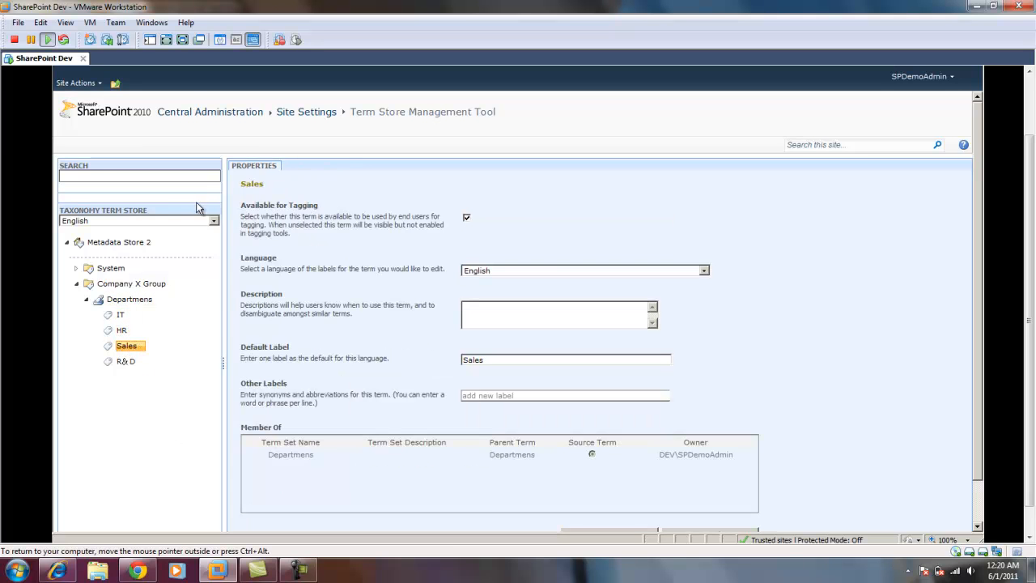
Go back through Application Management to view the service applications and the web applications list.
left_click(313, 118)
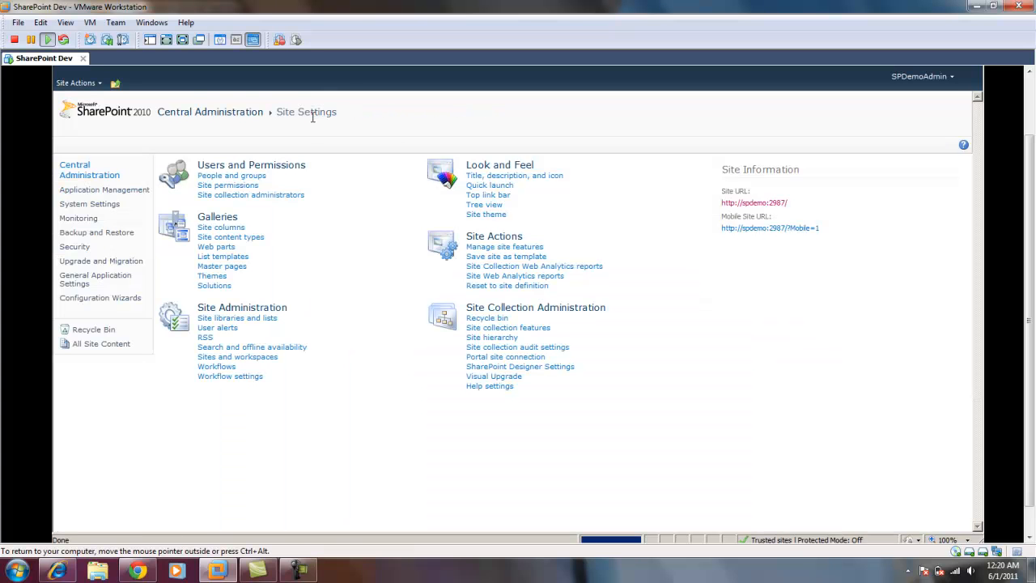
left_click(101, 192)
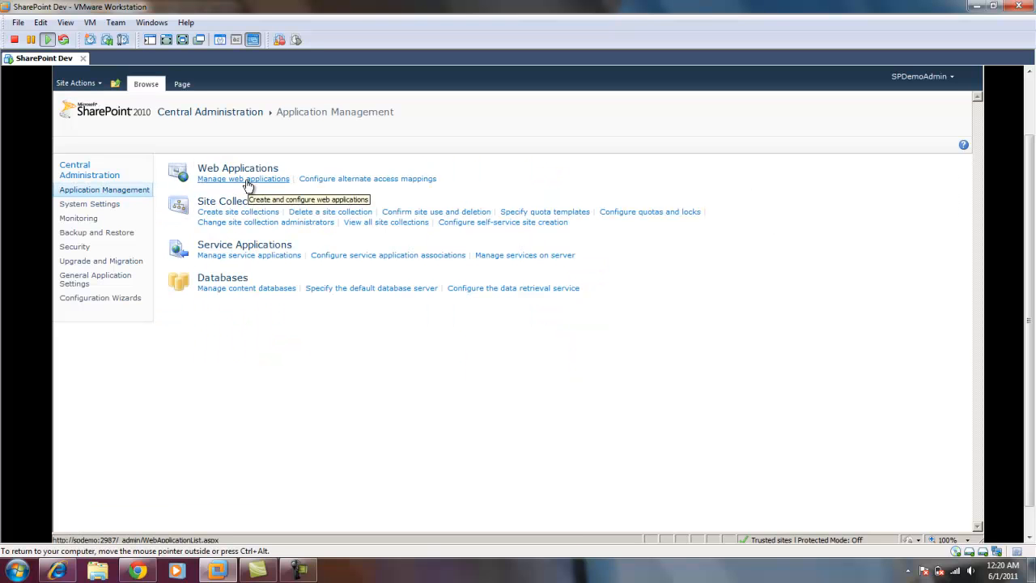
left_click(238, 256)
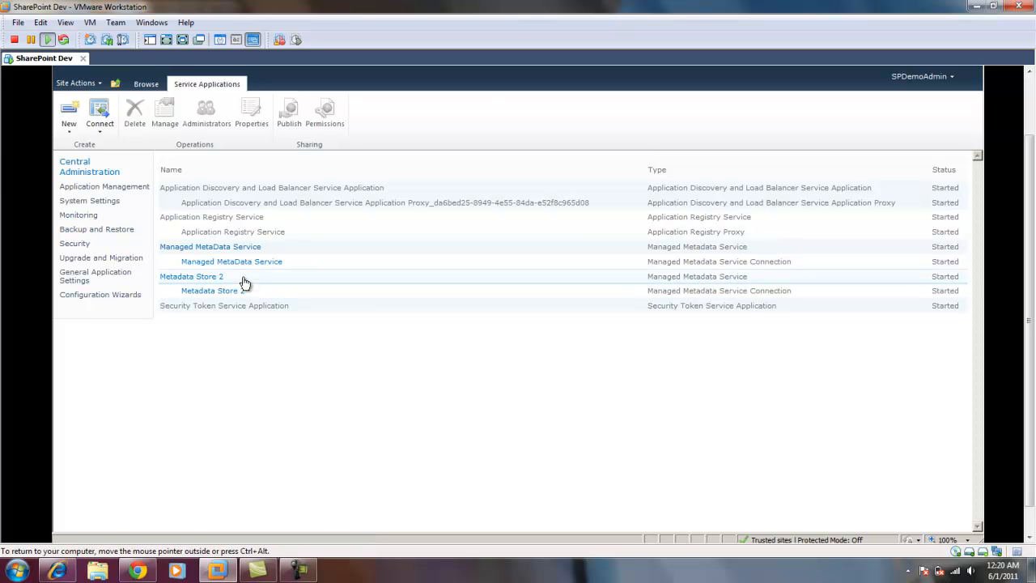
left_click(245, 282)
left_click(288, 250)
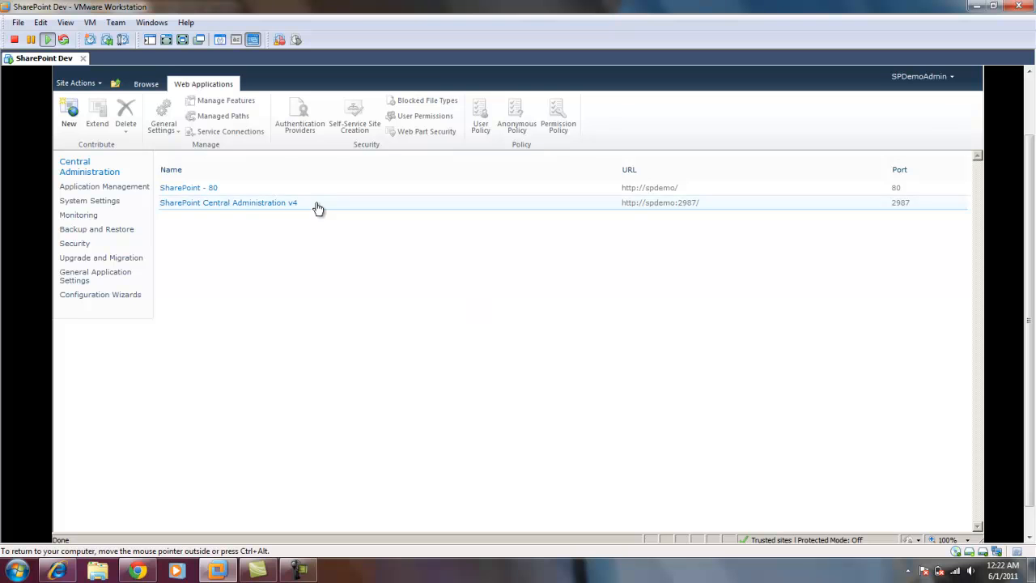
Set Metadata Store 2 as the default metadata connection in the default proxy group of SharePoint - 80, and return to Application Management.
left_click(100, 206)
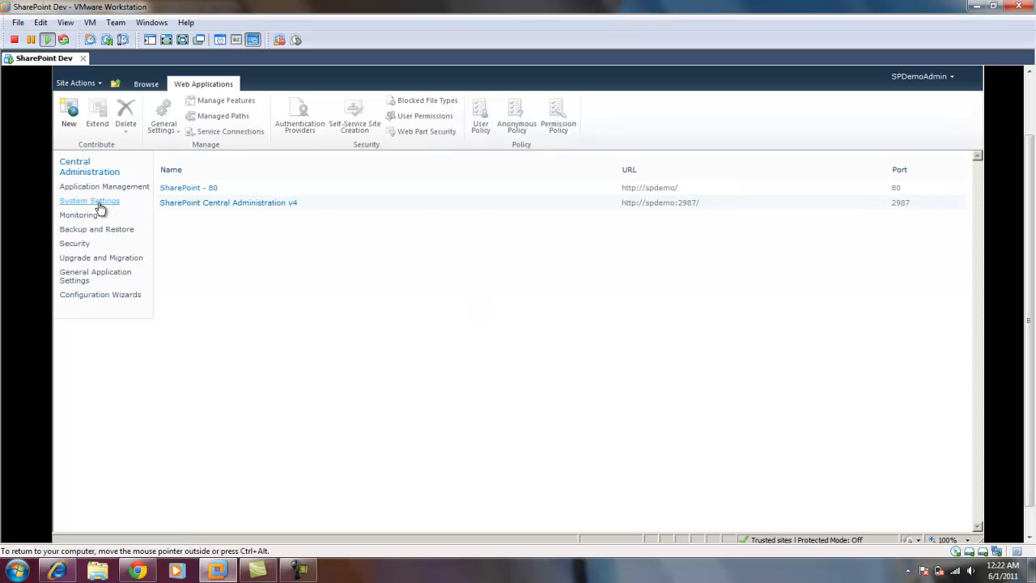
left_click(102, 191)
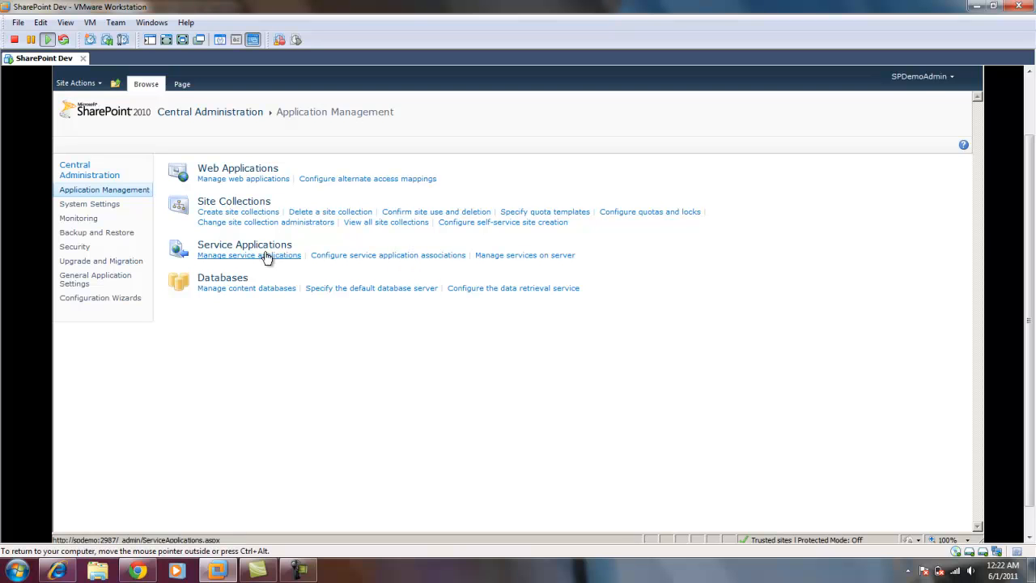
left_click(374, 256)
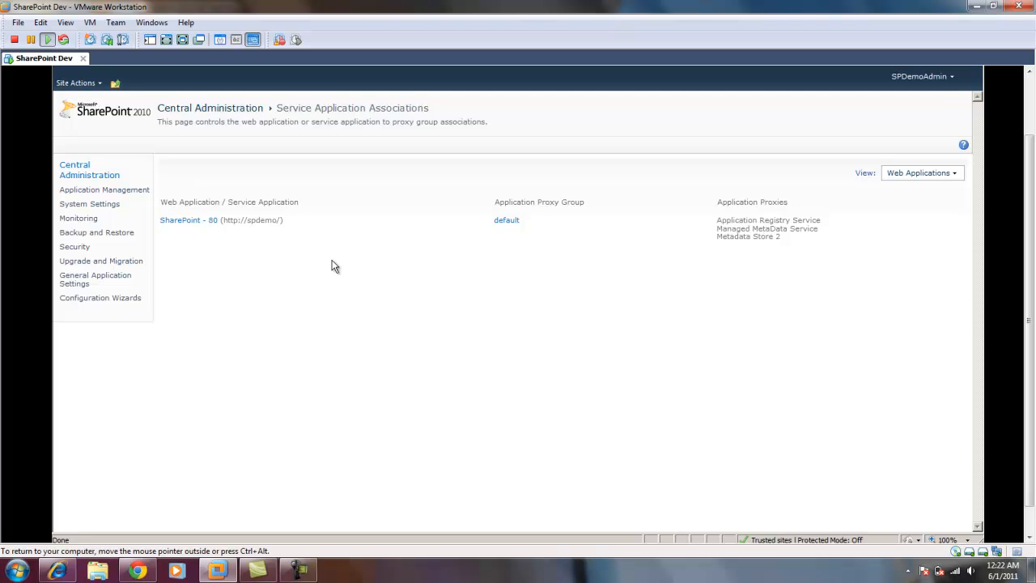
left_click(506, 227)
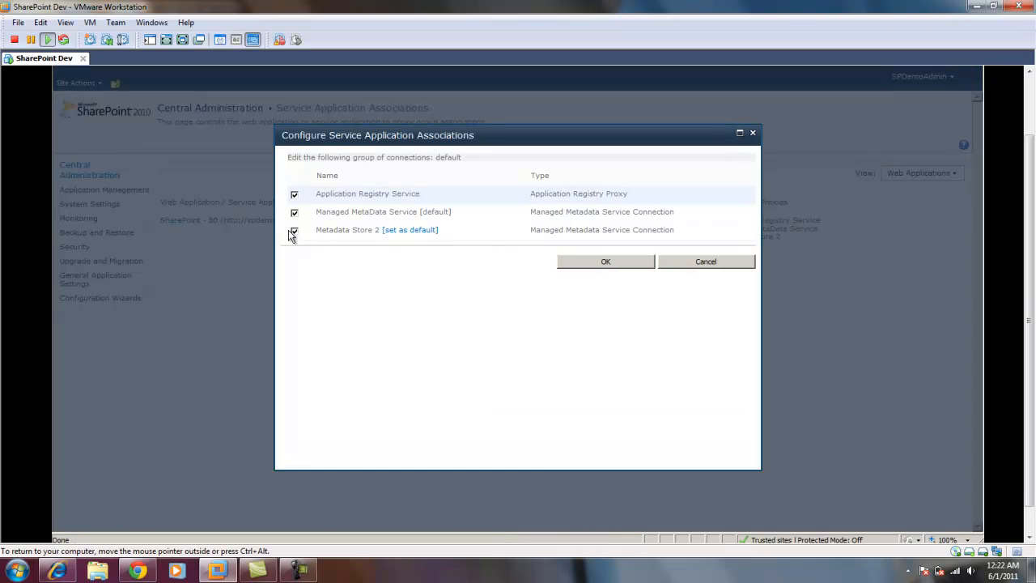
left_click(405, 230)
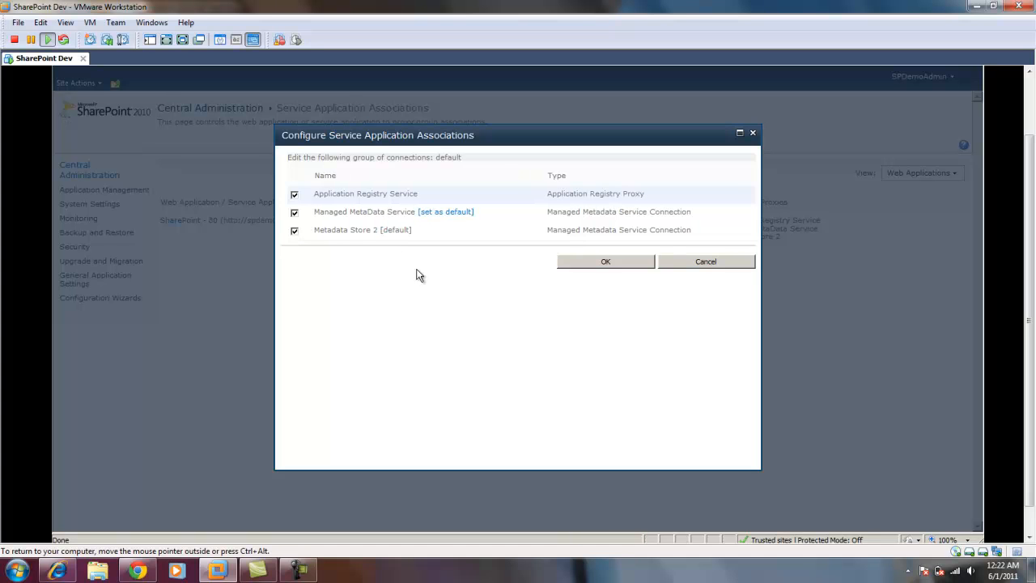
left_click(597, 265)
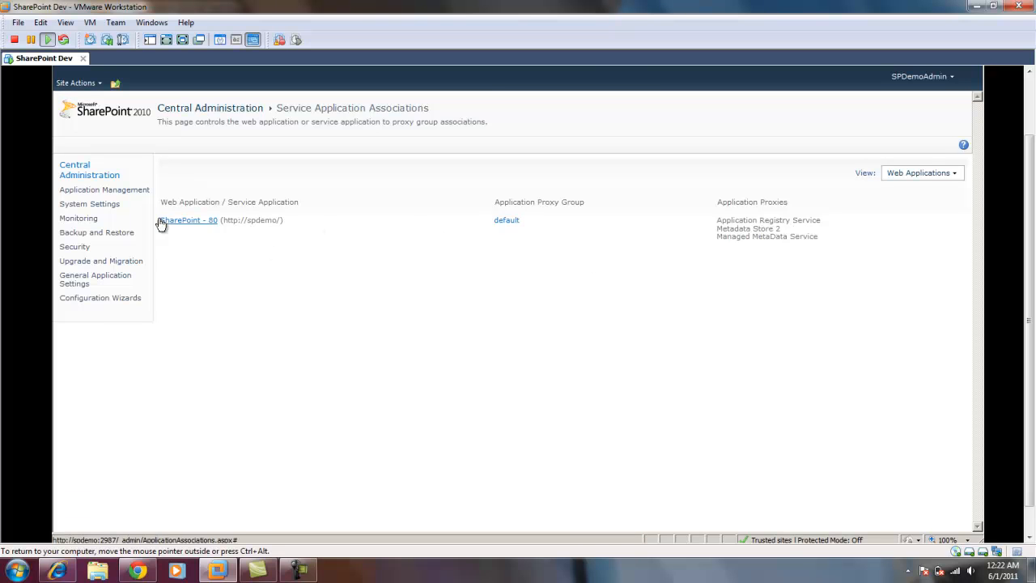
left_click(139, 194)
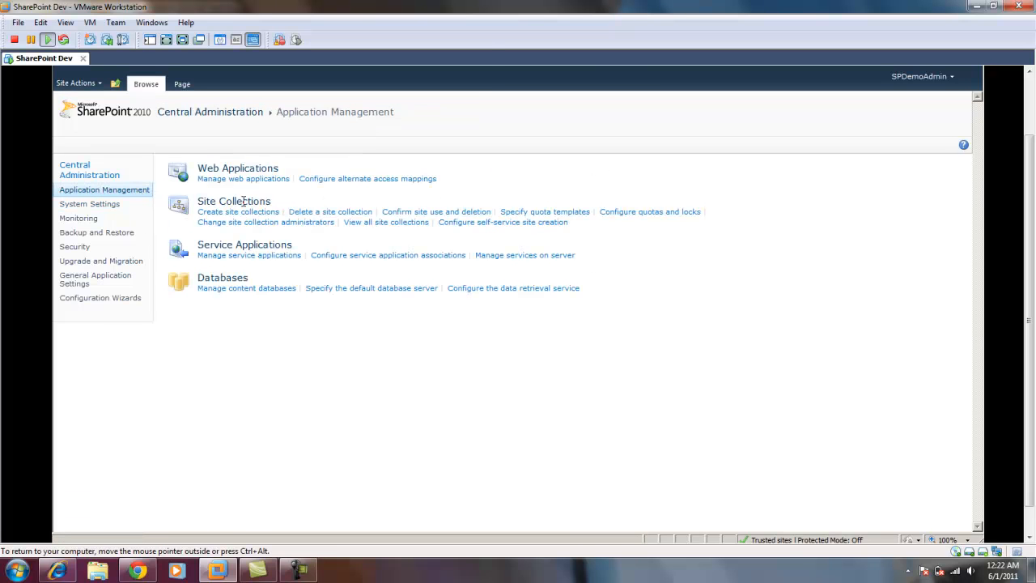
Switch to the team site in Internet Explorer, reload the Shared Documents library and open the site's full content list.
left_click(976, 9)
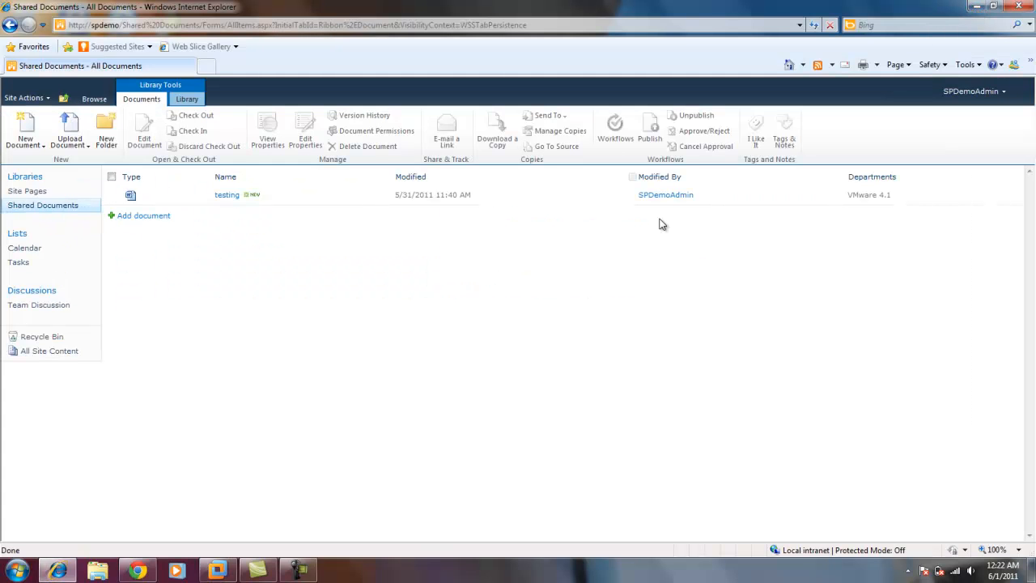
left_click(65, 211)
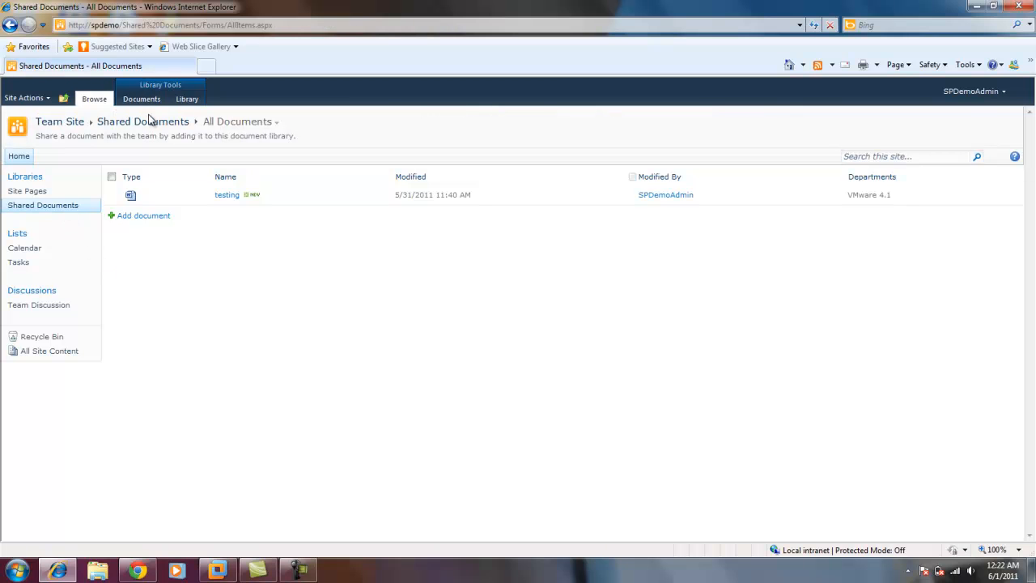
left_click(45, 98)
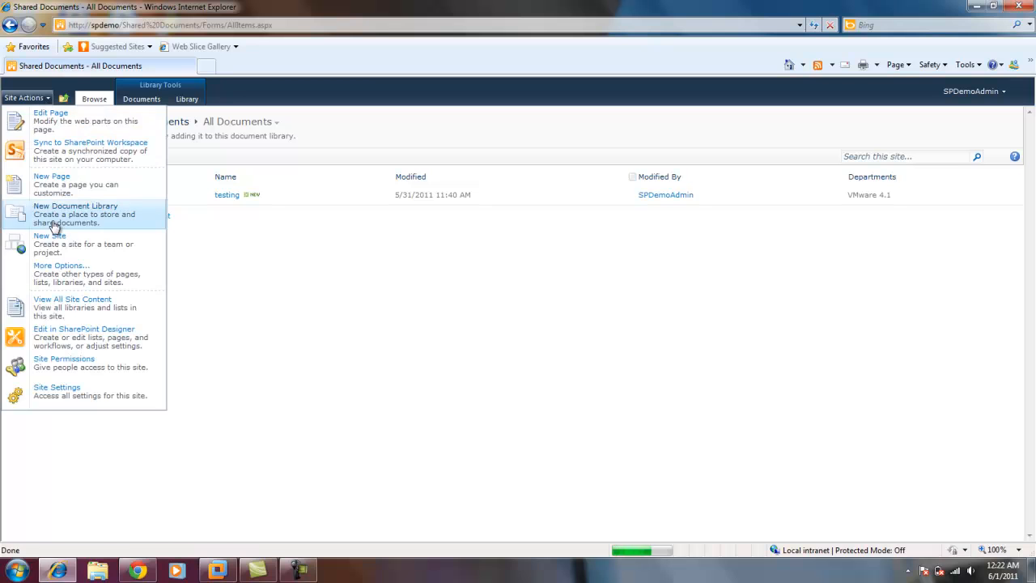
left_click(63, 300)
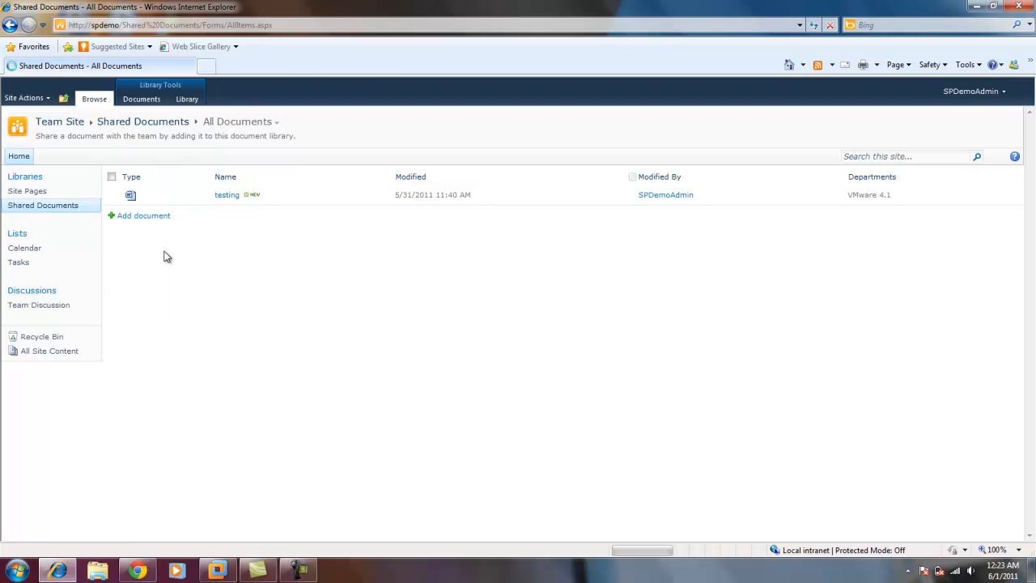
Create a new document library named "Shared Library 2" on the team site.
left_click(136, 179)
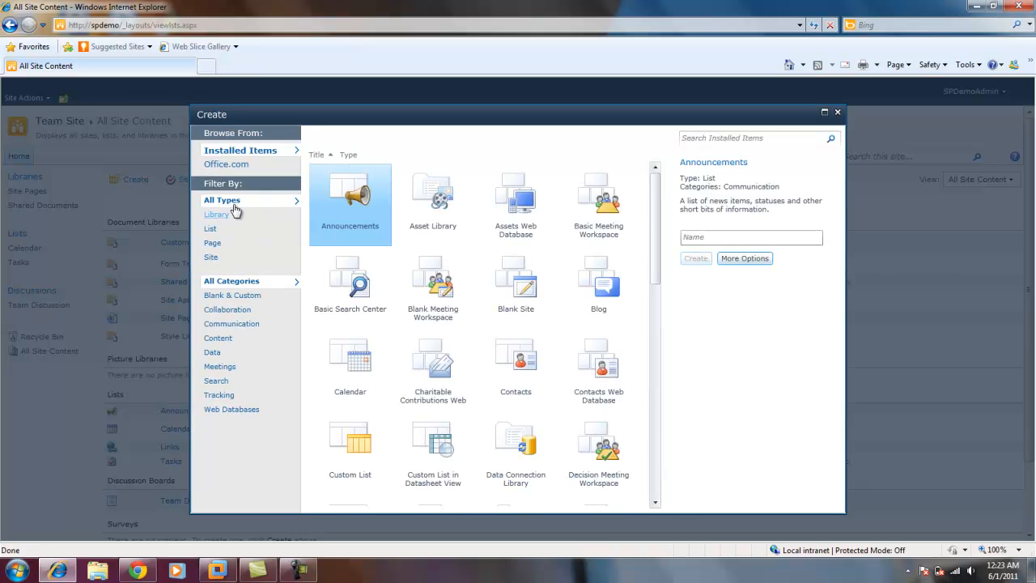
left_click(219, 215)
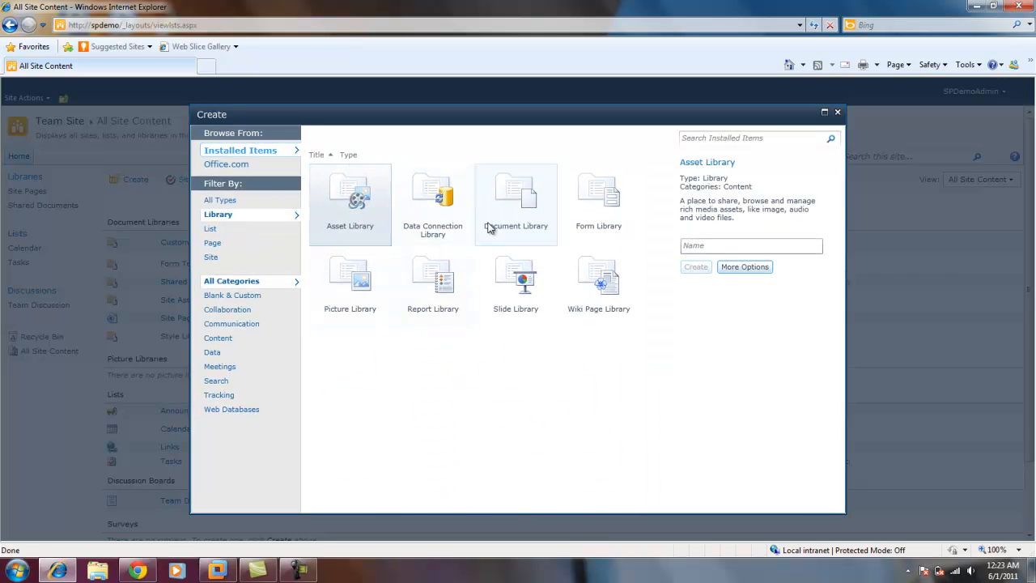
left_click(489, 227)
left_click(698, 254)
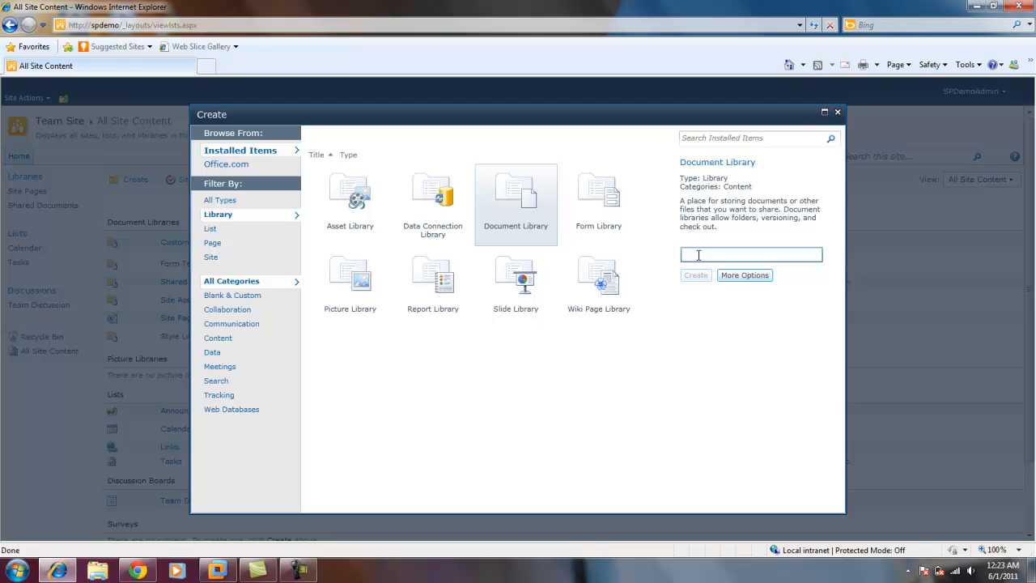
type("C")
key("BackSpace")
type("Shared Library 2")
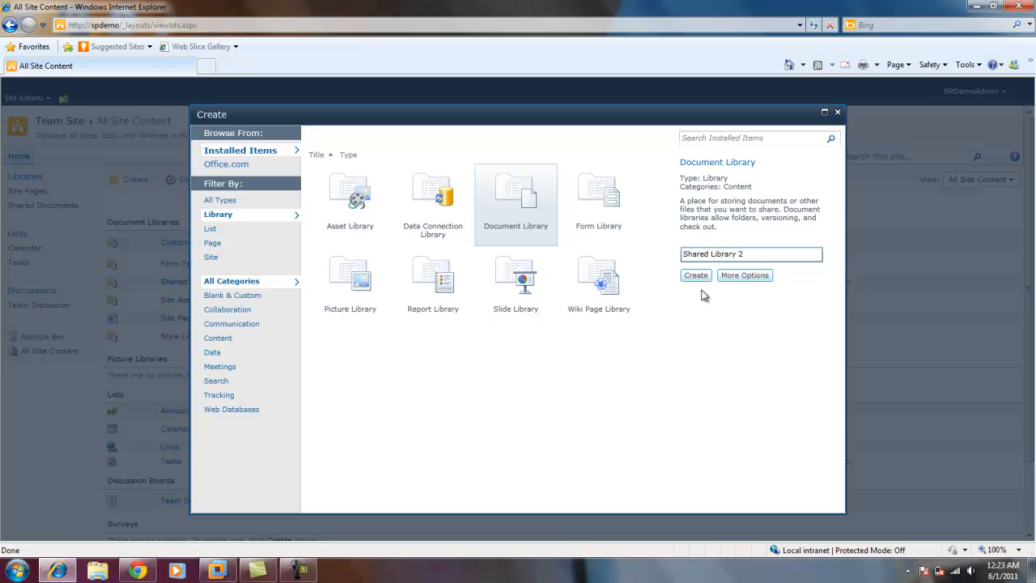
left_click(701, 277)
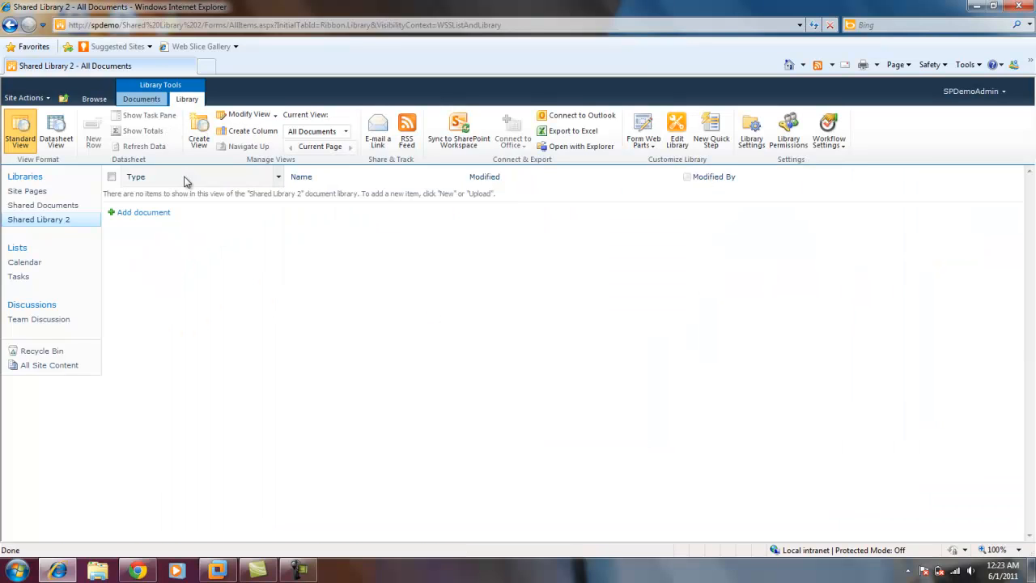
Open Shared Library 2's settings and start a new column named "Departments2" of type Managed Metadata.
left_click(752, 134)
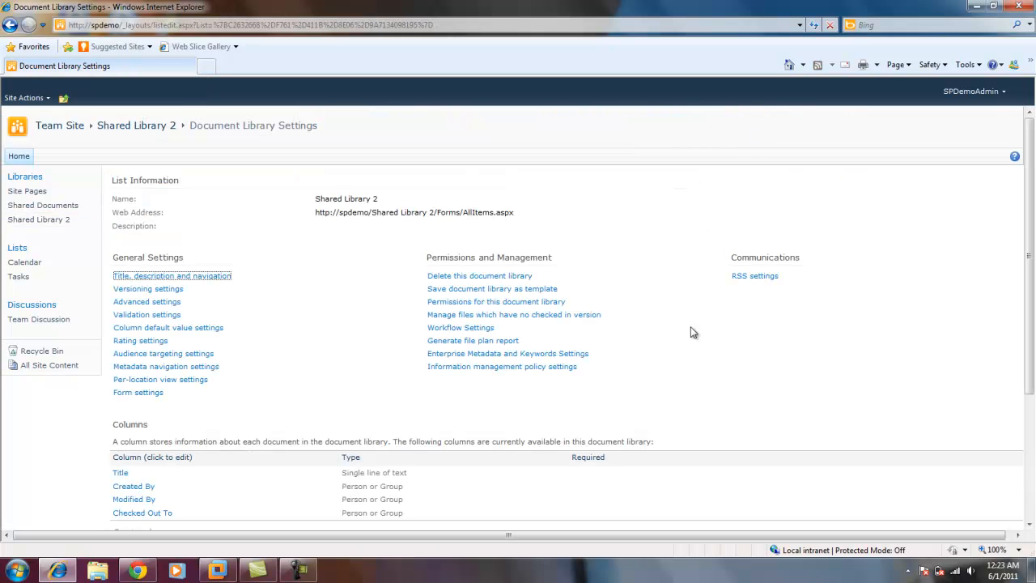
mouse_move(1028, 274)
left_mouse_down()
mouse_move(1033, 425)
mouse_move(1032, 257)
left_mouse_up()
left_click_drag(1031, 206, 1032, 327)
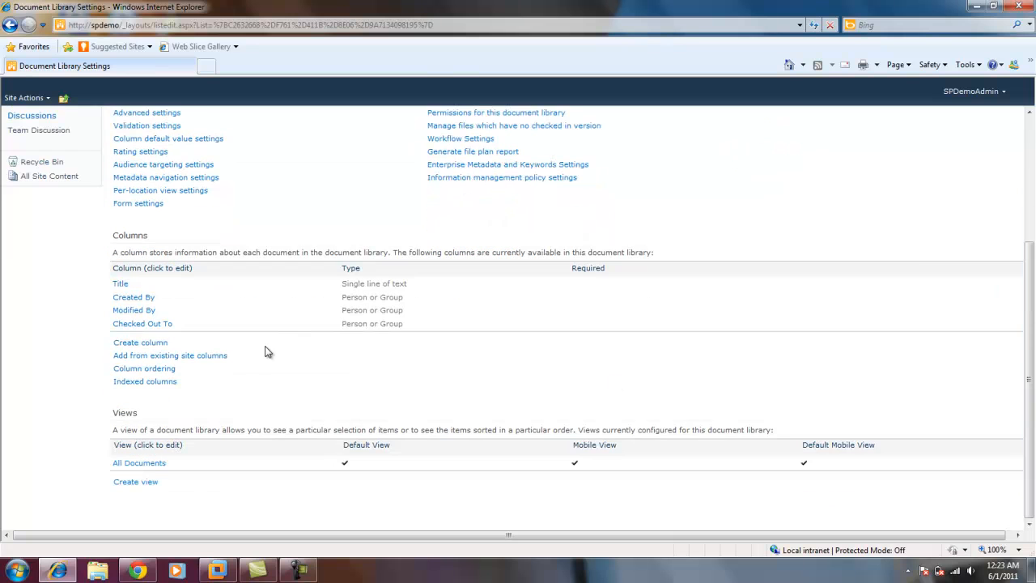
left_click(146, 349)
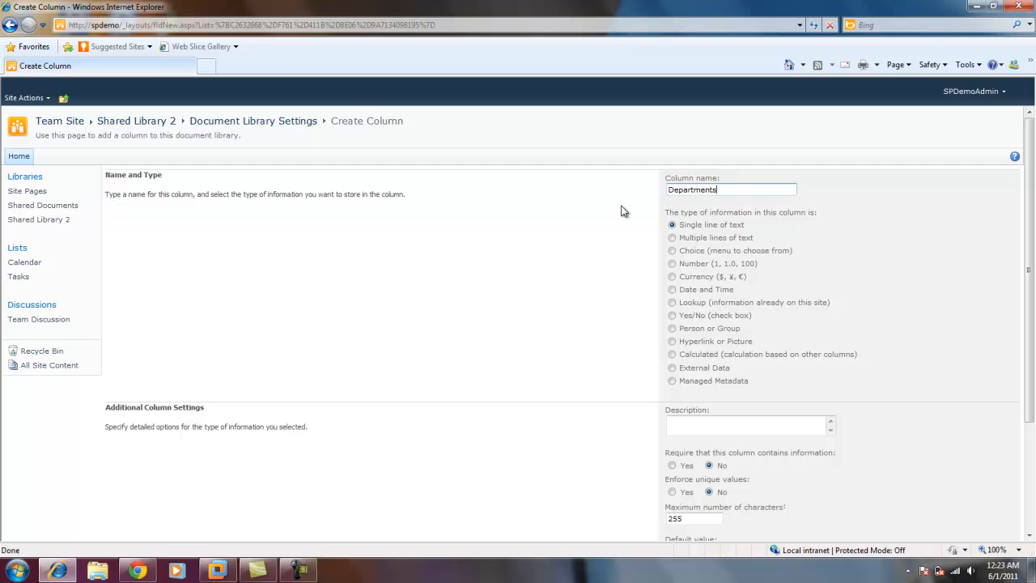
left_click(672, 382)
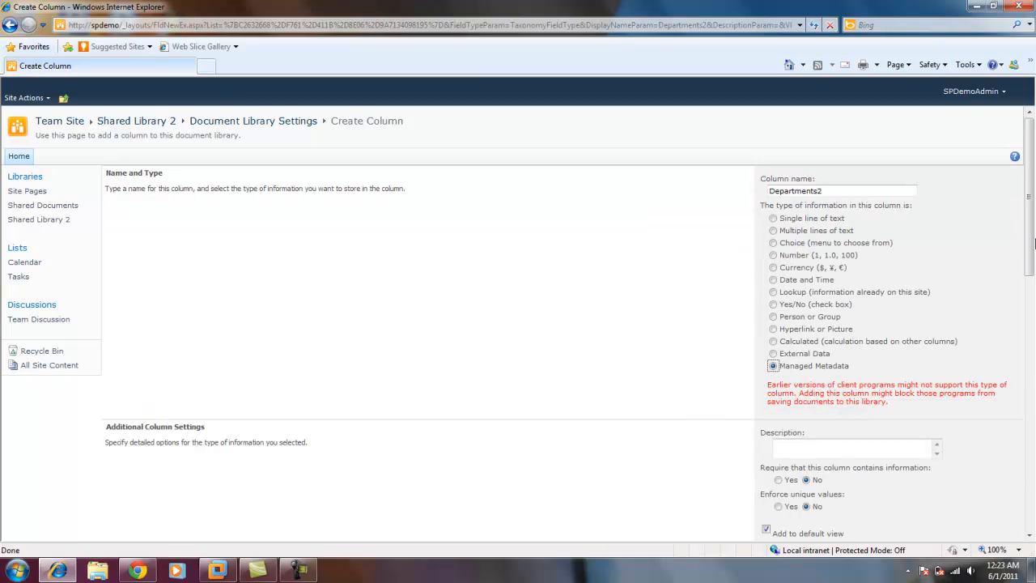
Use the Departmens term set from Company X Group in Metadata Store 2 as the column's managed term set.
scroll(1033, 243, "down", 3)
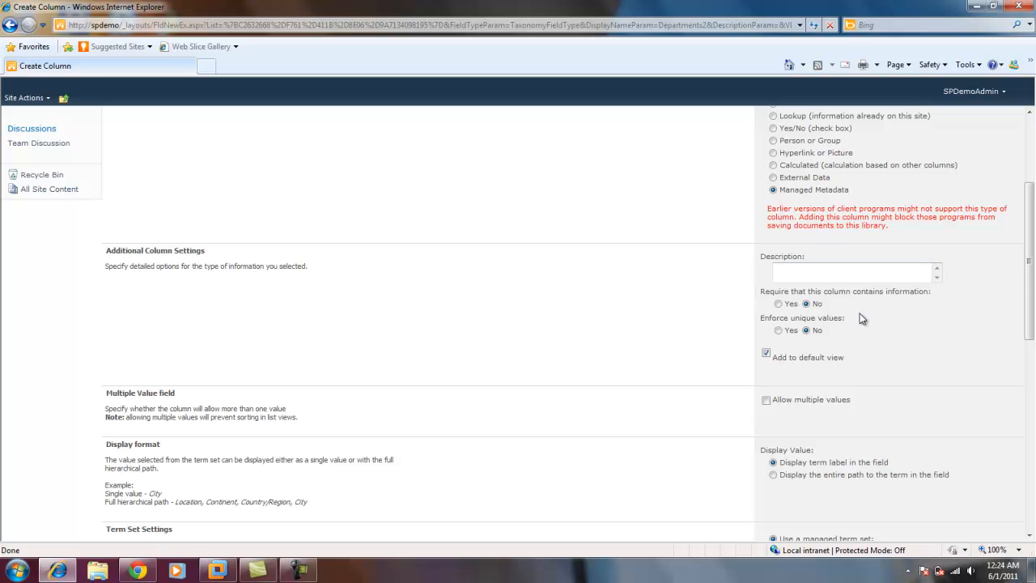
left_click_drag(1031, 273, 1033, 298)
scroll(883, 311, "down", 5)
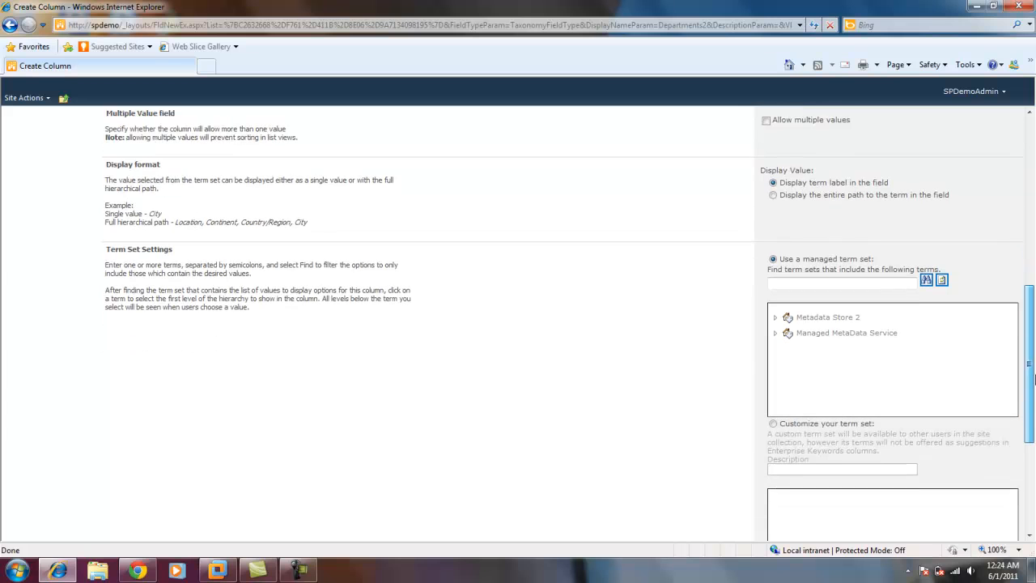
left_click(775, 312)
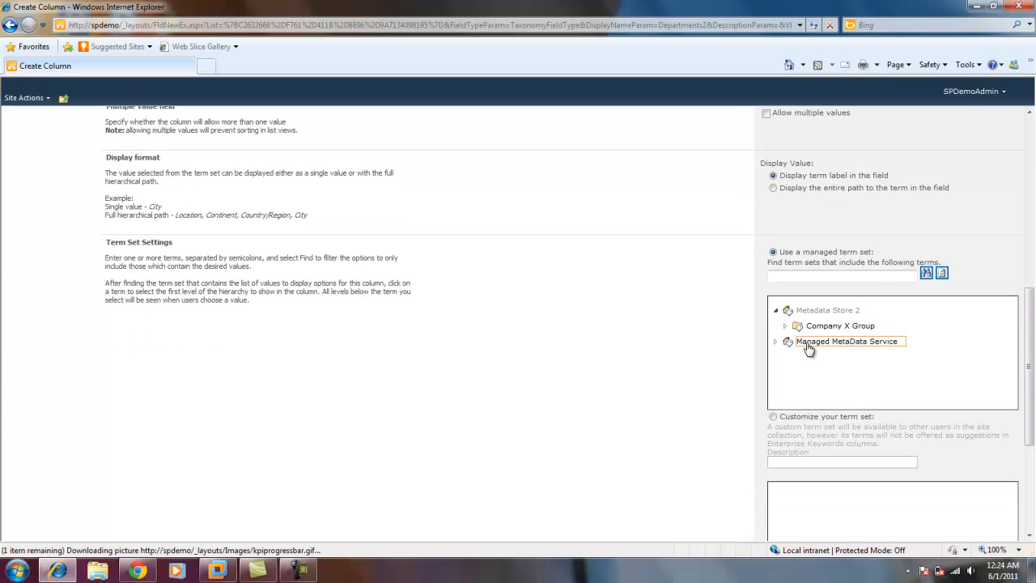
mouse_move(1030, 364)
left_mouse_down()
mouse_move(1029, 251)
mouse_move(1031, 348)
left_mouse_up()
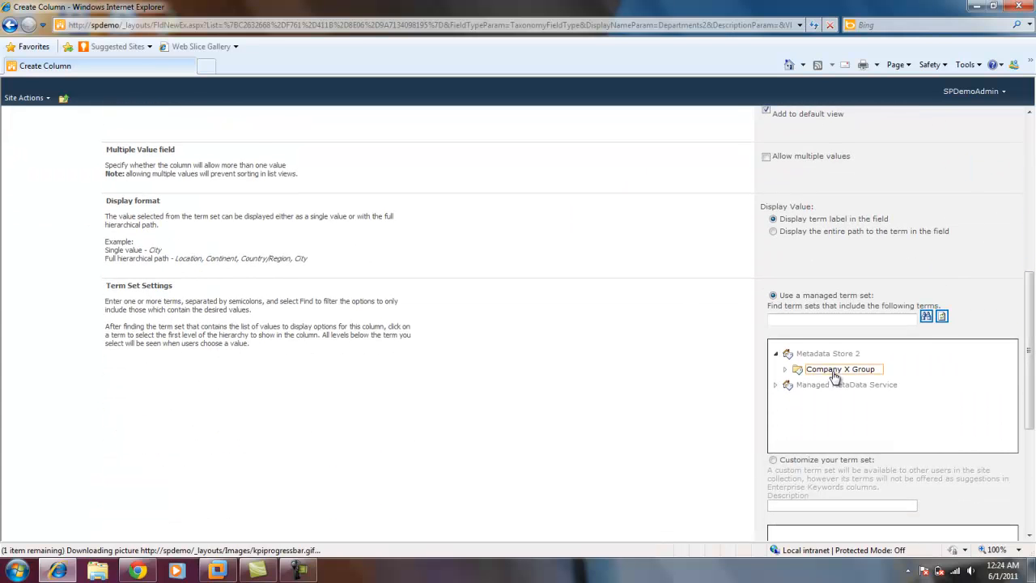
left_click(785, 370)
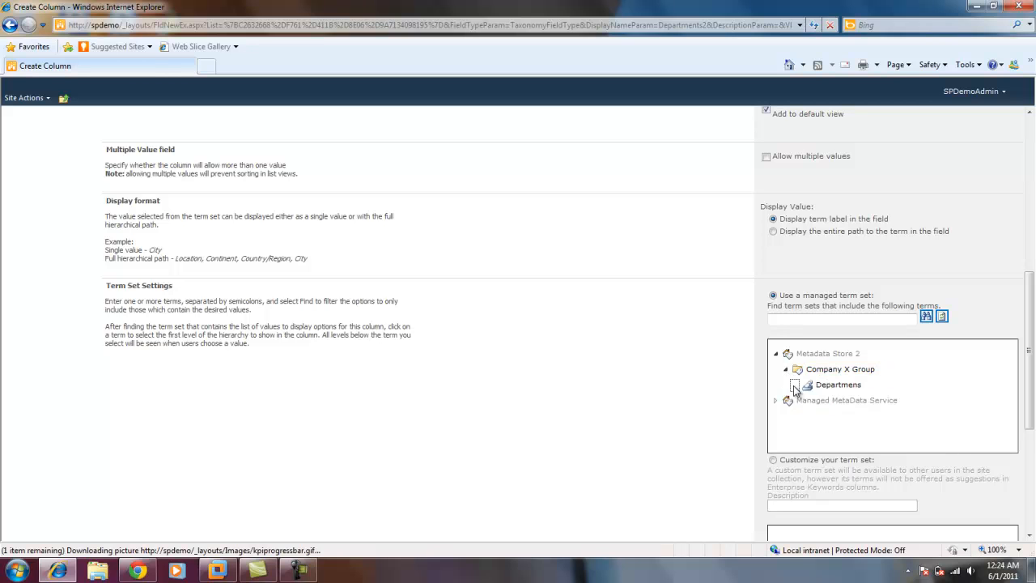
left_click(795, 384)
left_click_drag(1031, 360, 1031, 405)
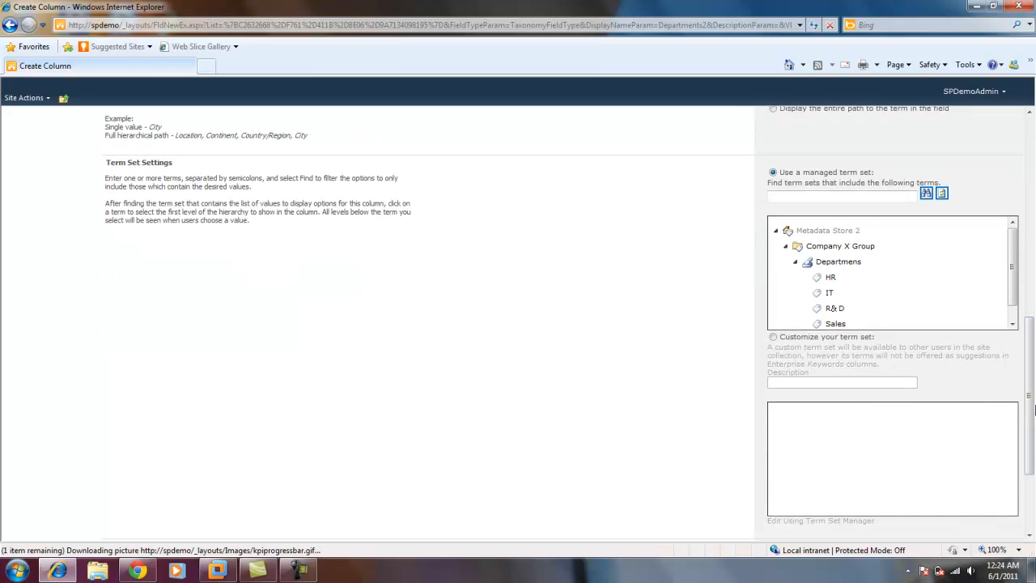
mouse_move(1014, 278)
left_mouse_down()
mouse_move(1014, 301)
mouse_move(1014, 284)
left_mouse_up()
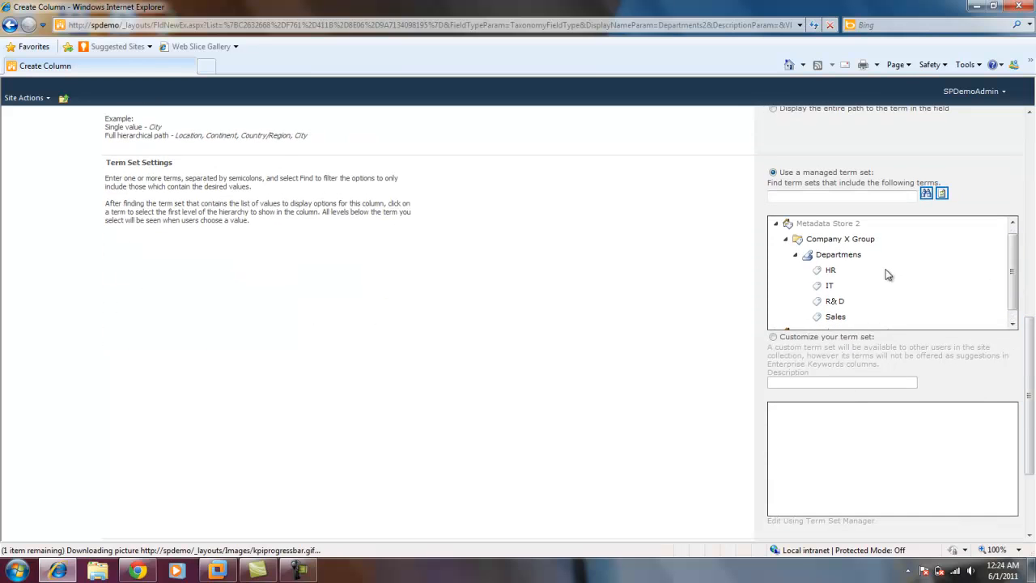
left_click(829, 257)
left_click(830, 256)
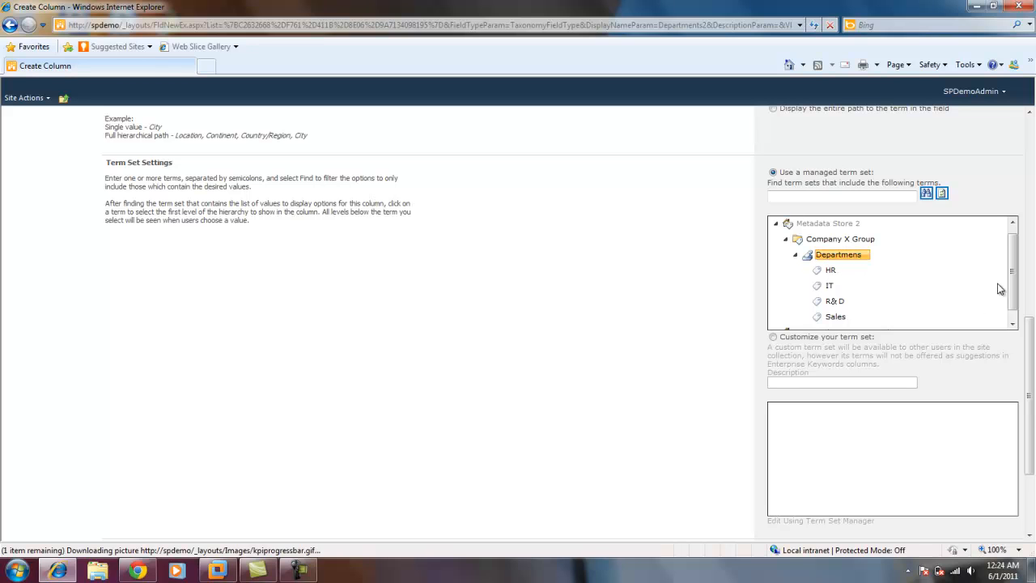
Set the column's default value to the term IT and create the column.
left_click_drag(1030, 327, 1032, 396)
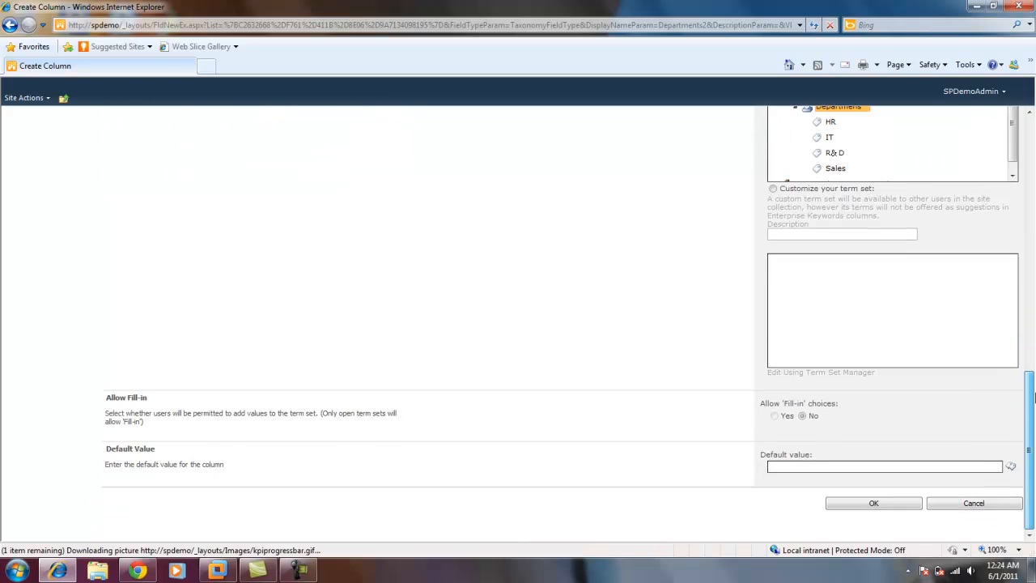
left_click(1011, 469)
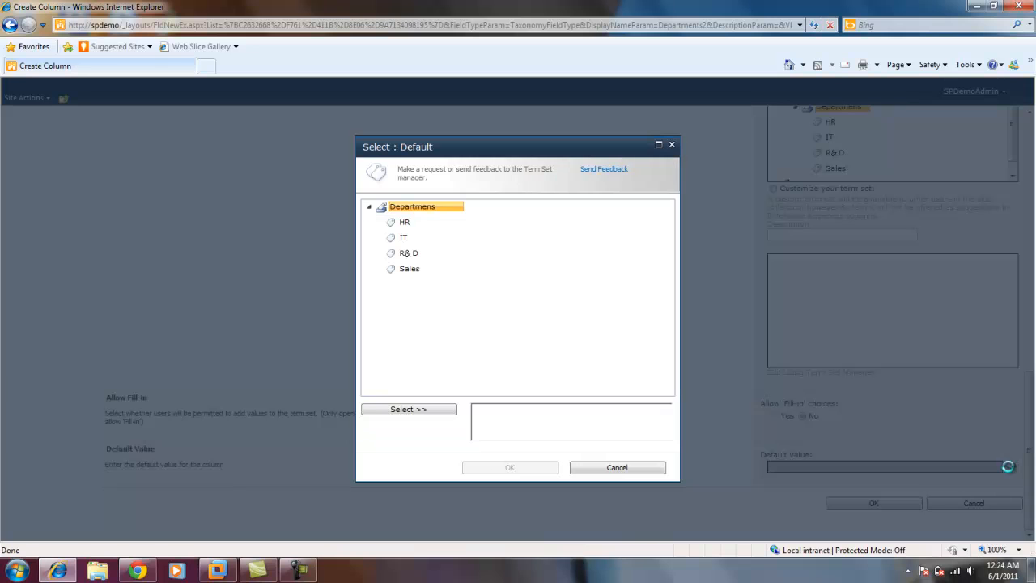
left_click(404, 238)
left_click(432, 413)
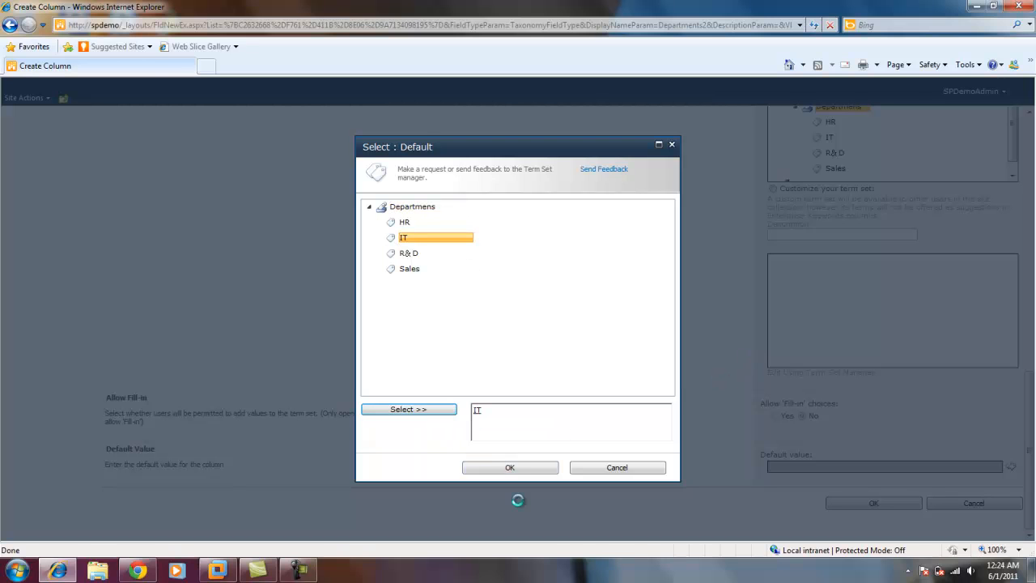
left_click(510, 468)
mouse_move(1034, 472)
left_mouse_down()
mouse_move(1032, 248)
mouse_move(1034, 466)
left_mouse_up()
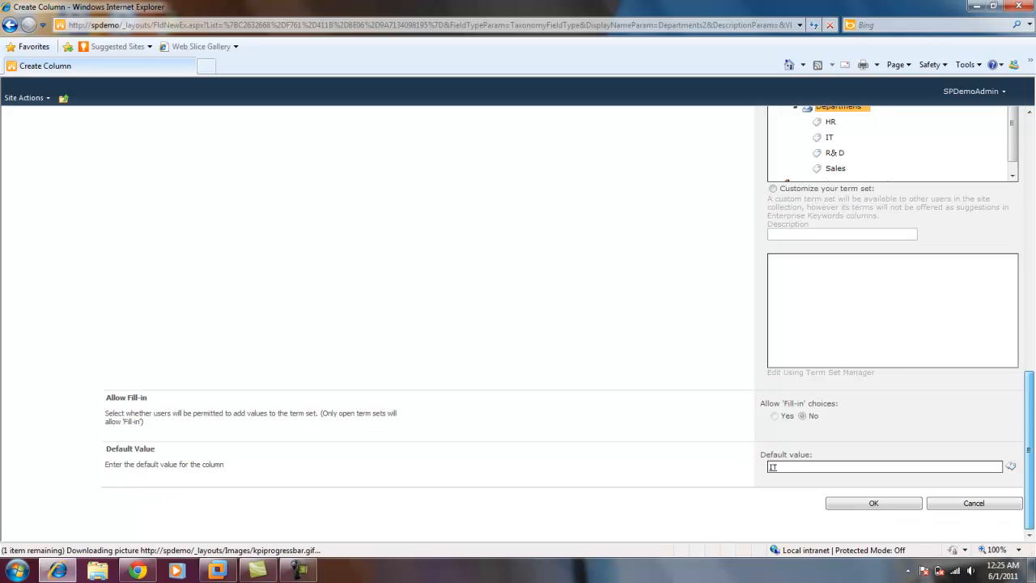
left_click(866, 506)
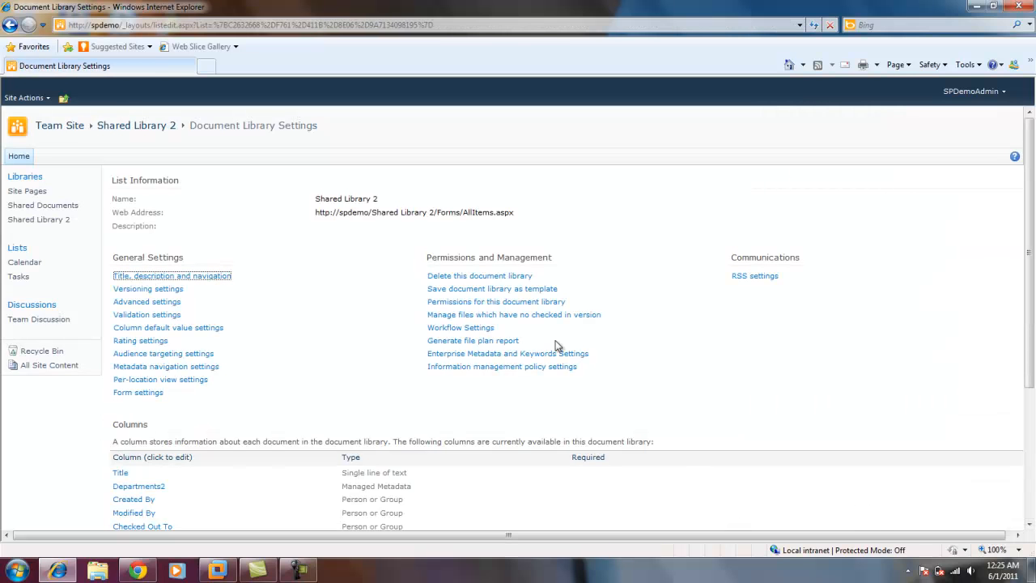
Check the library's column list, then create a new Word document from Shared Library 2 and accept opening its template.
left_click_drag(1031, 221, 1032, 318)
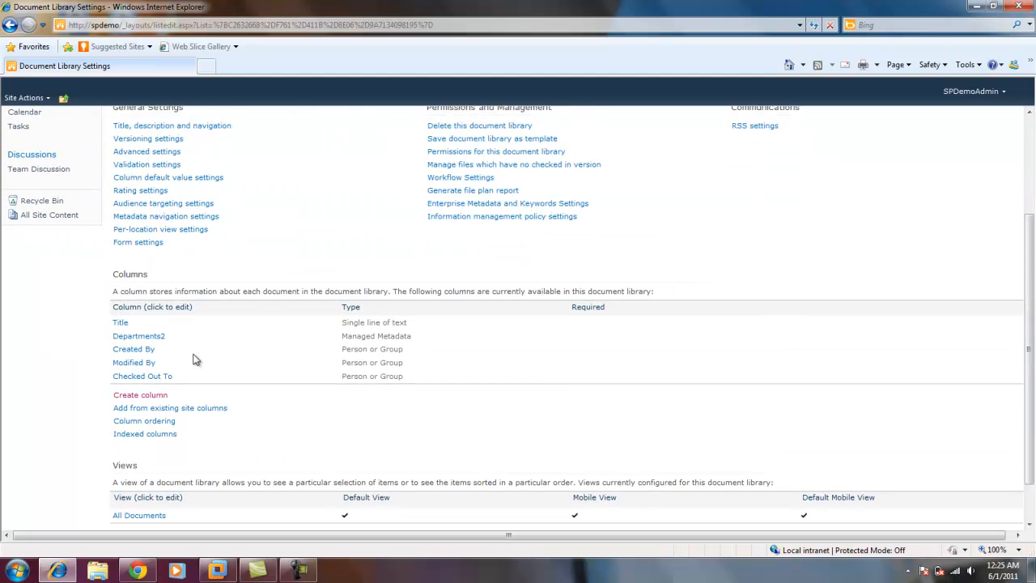
left_click_drag(1032, 359, 1023, 136)
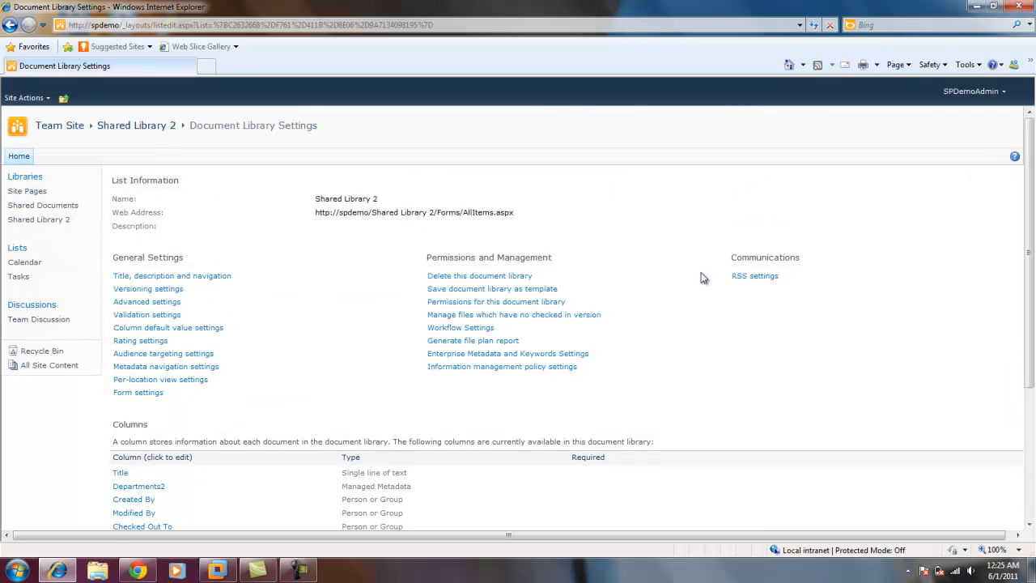
left_click(61, 219)
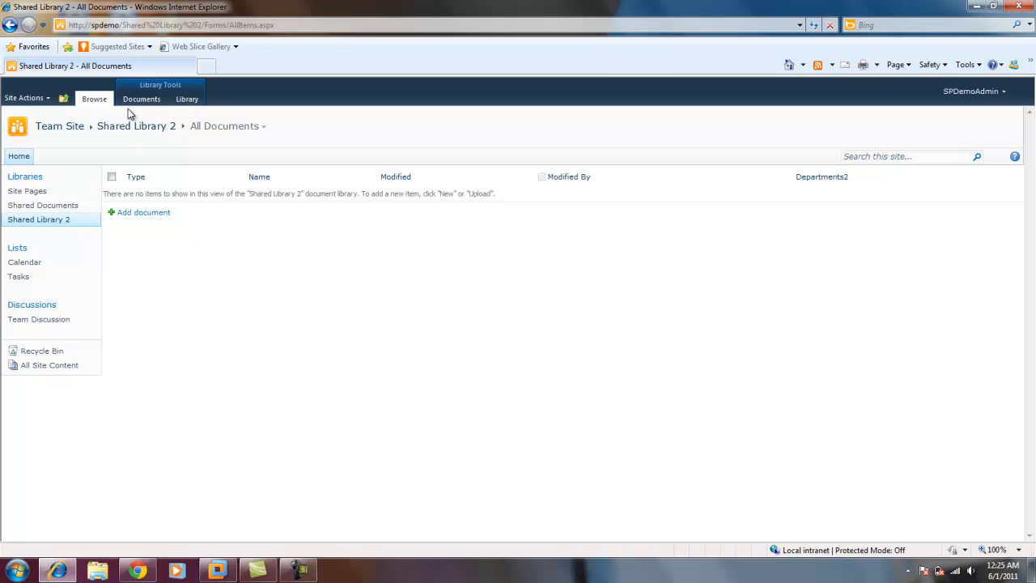
left_click(140, 100)
left_click(38, 145)
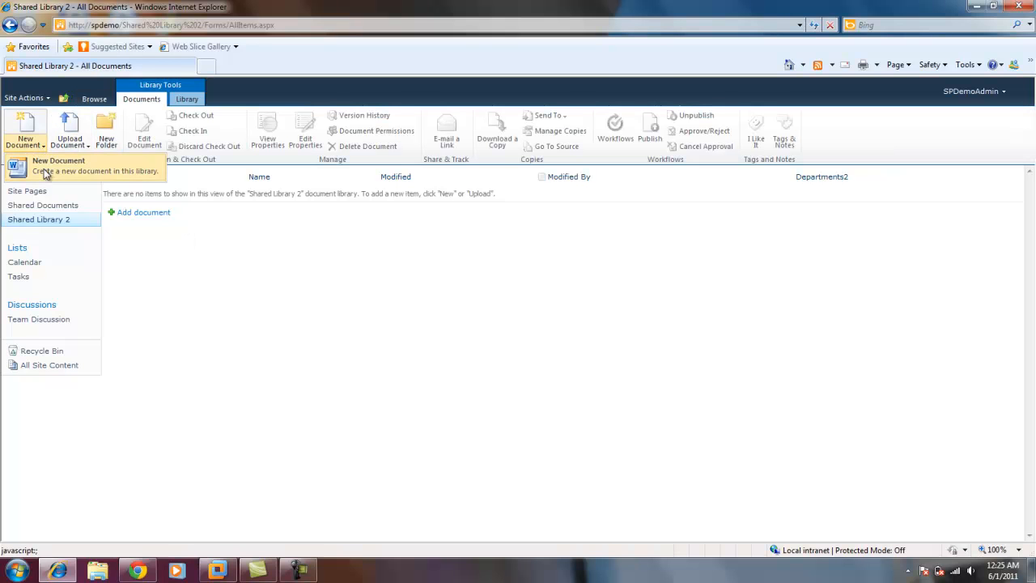
left_click(45, 169)
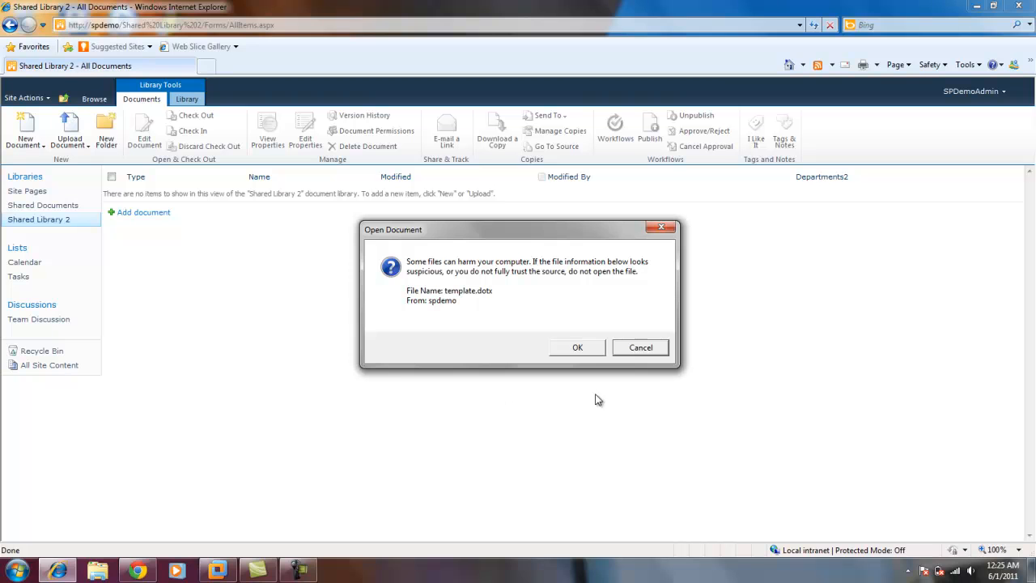
left_click(581, 349)
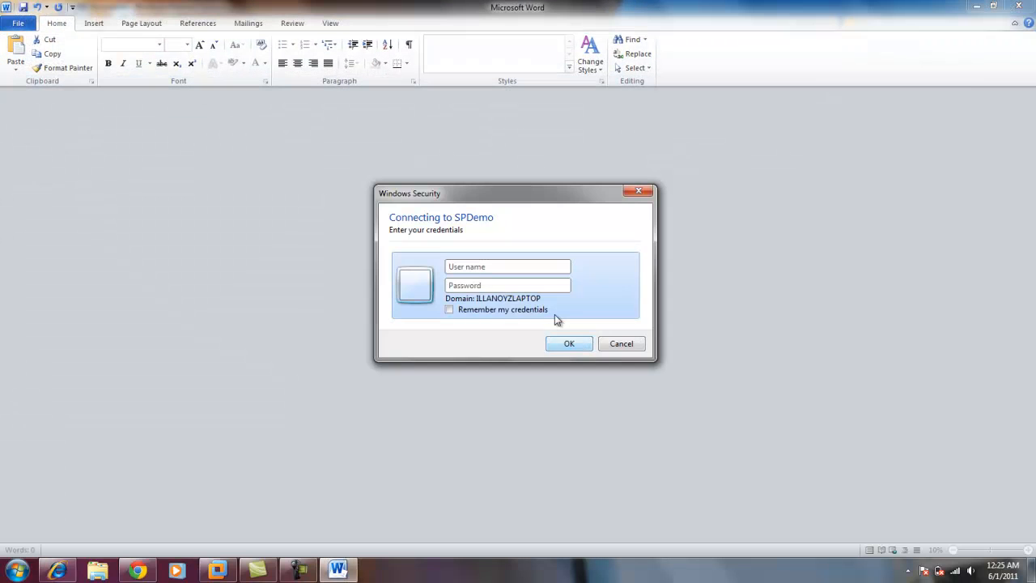
Sign in to SPDemo with the account's user name and password.
type("dev\\spdemo")
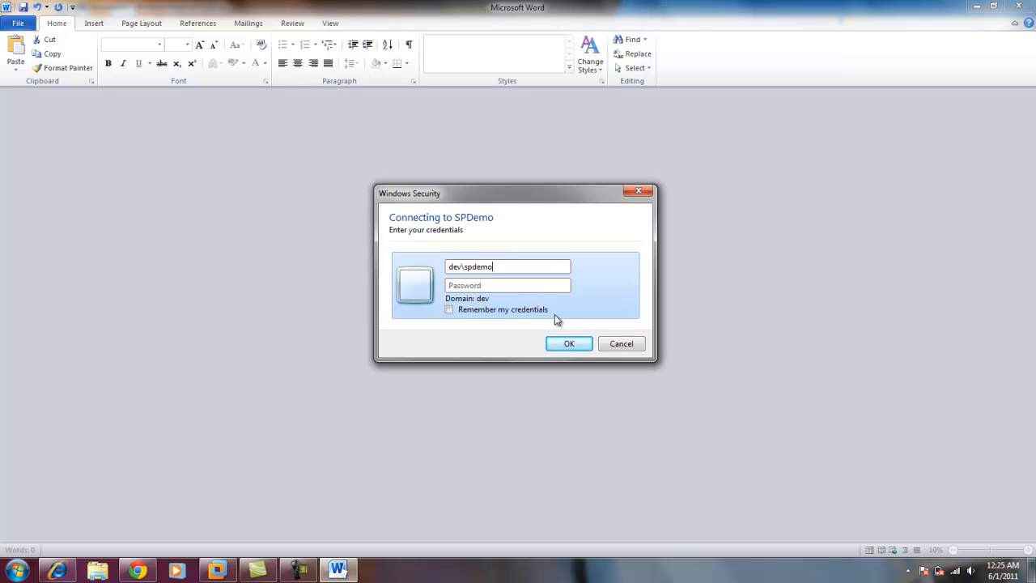
type("p")
key("Return")
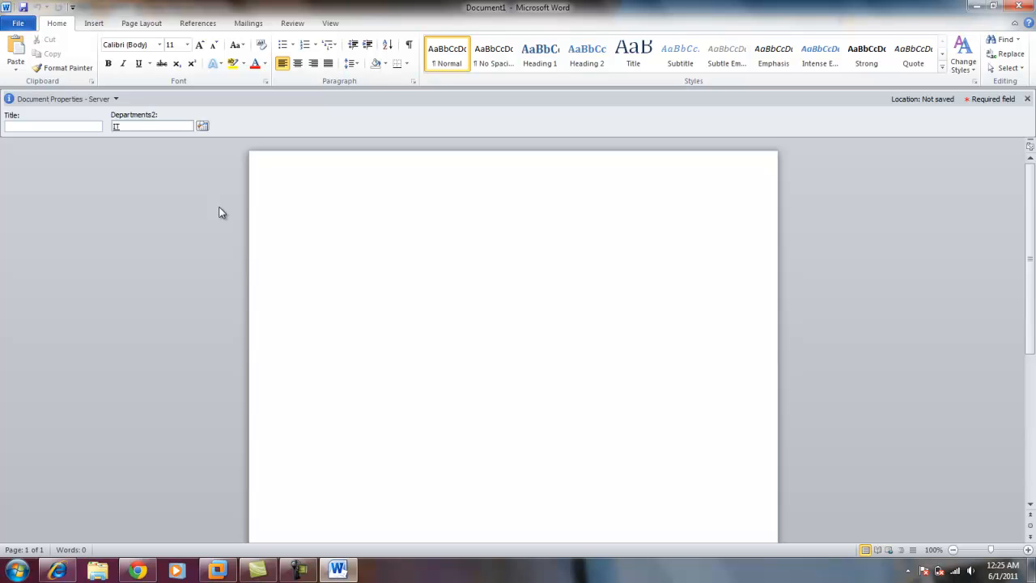
Browse the terms offered for the new document's Departments2 property, select IT and confirm the choice.
left_click(202, 127)
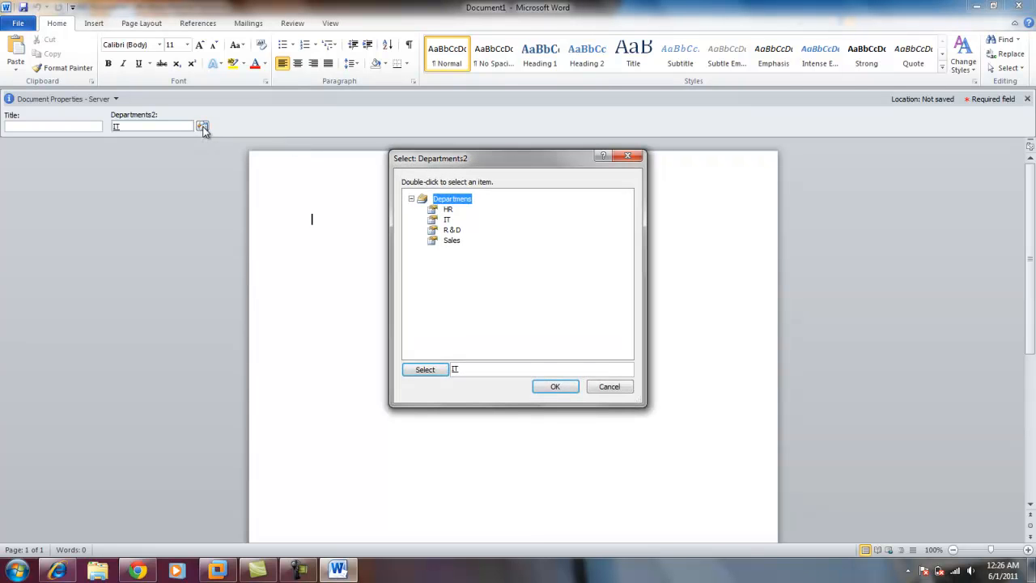
left_click(447, 219)
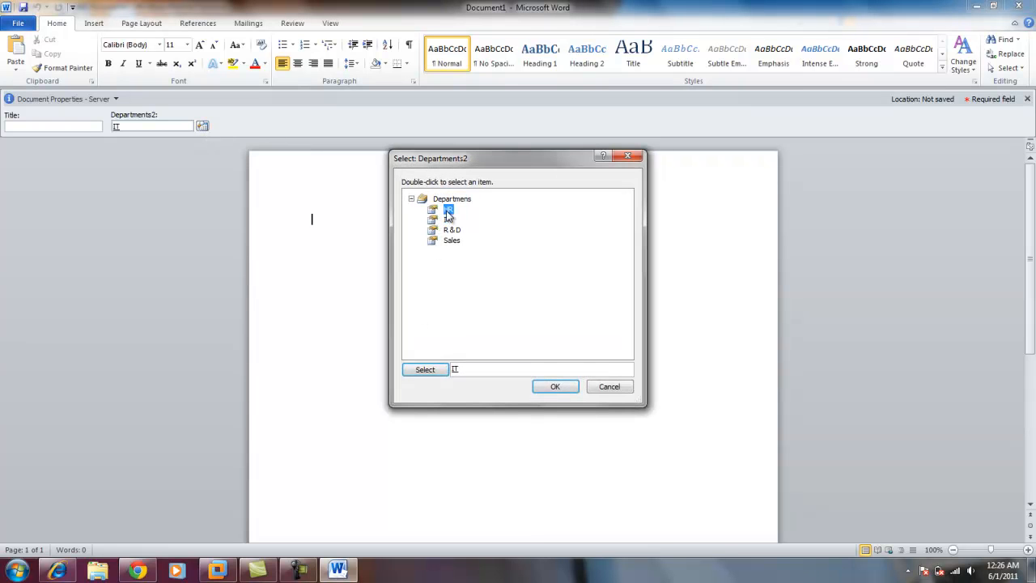
left_click(451, 230)
left_click(452, 241)
left_click(451, 231)
left_click(448, 220)
left_click(449, 205)
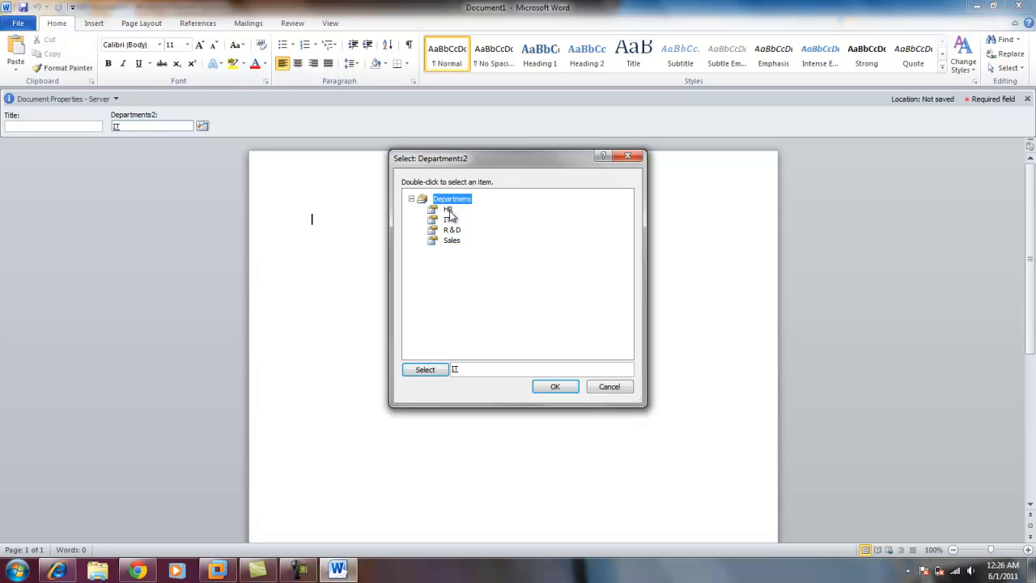
left_click(449, 219)
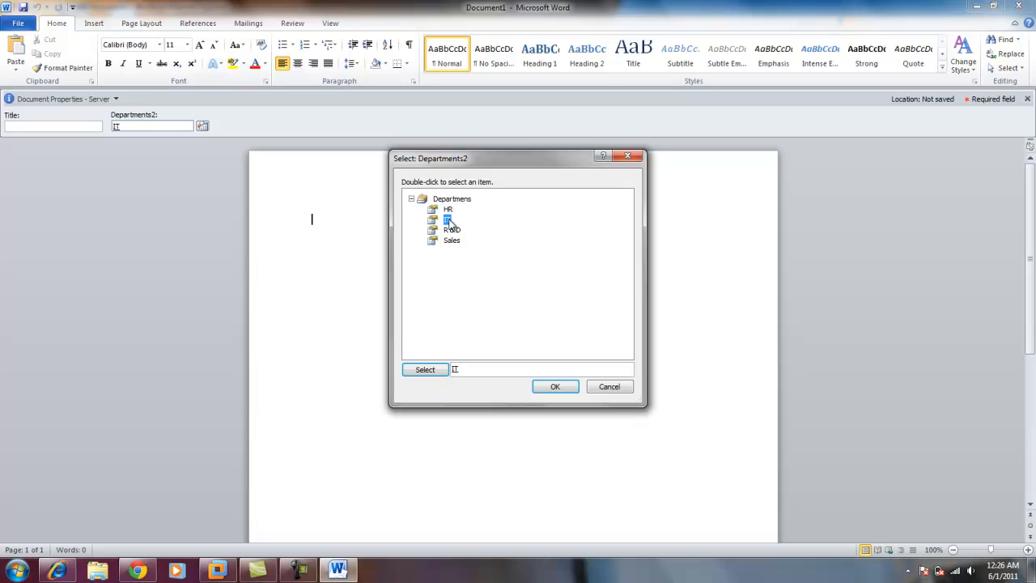
left_click(453, 230)
left_click(447, 219)
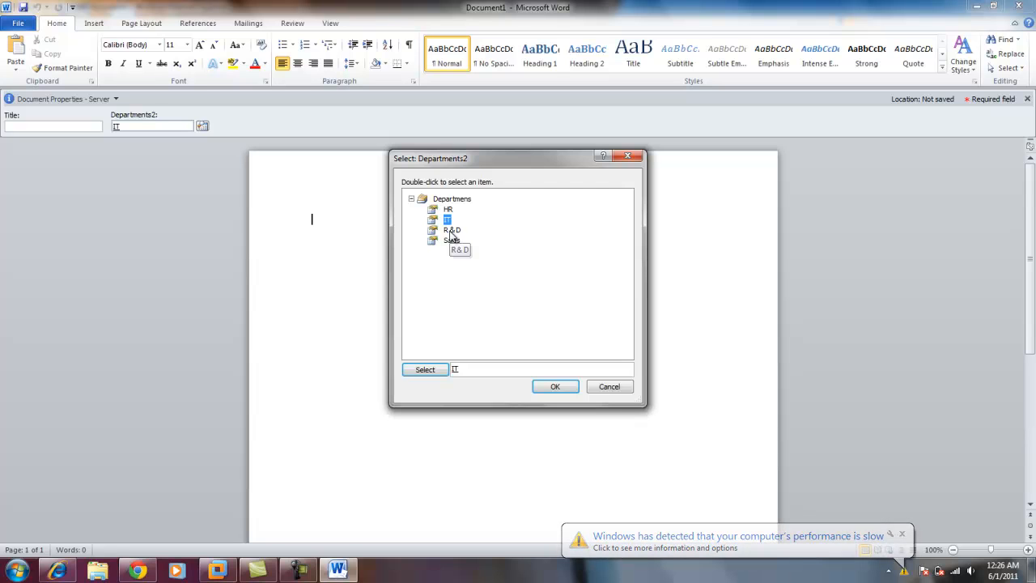
left_click(451, 231)
left_click(448, 221)
left_click(448, 211)
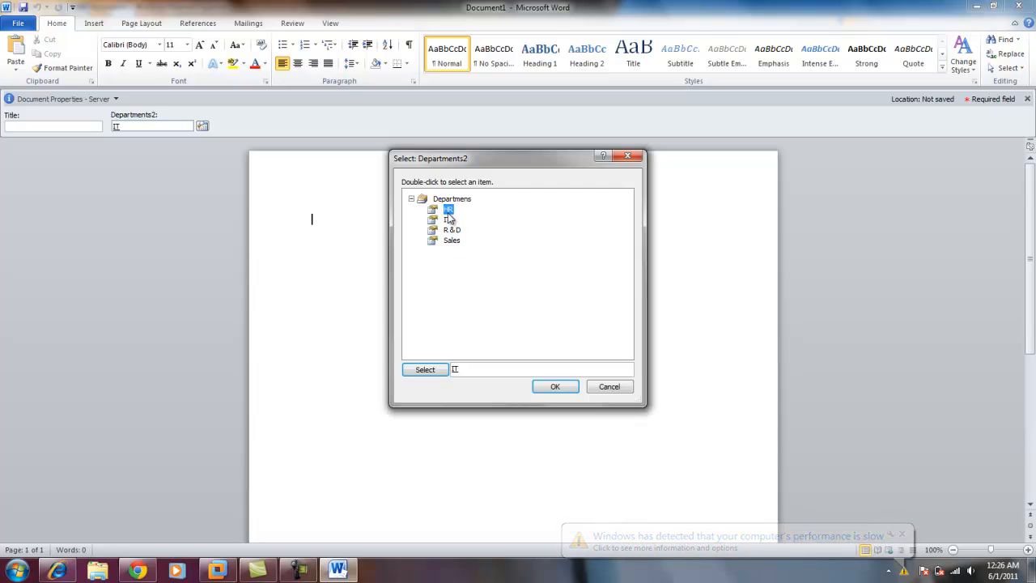
left_click(448, 221)
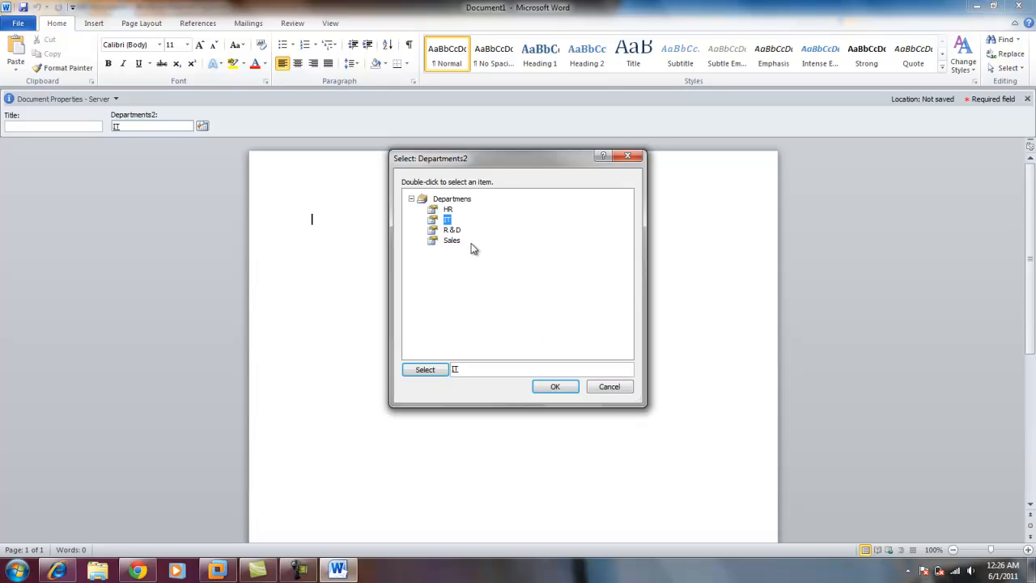
left_click(572, 386)
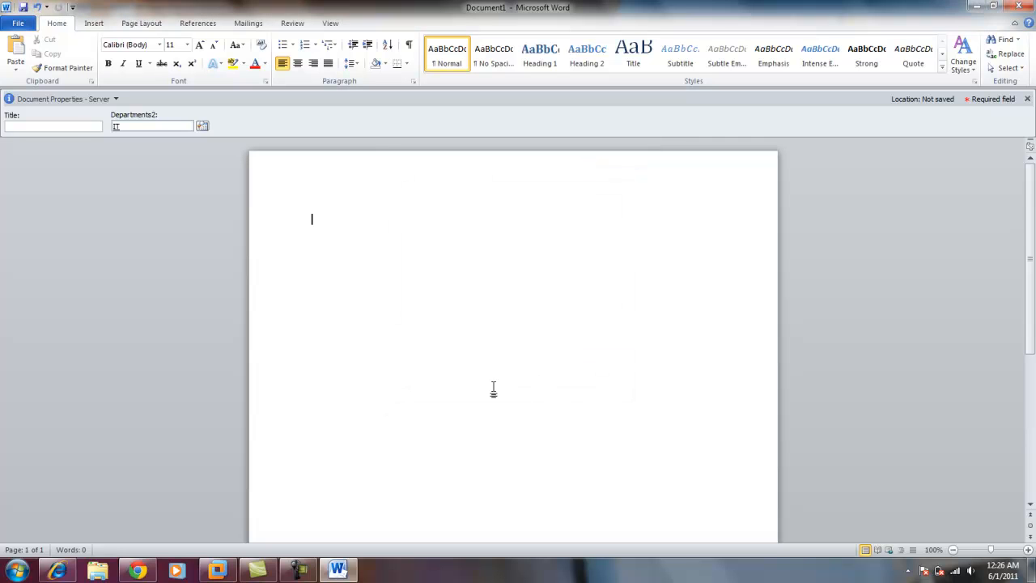
Switch to the SharePoint Dev virtual machine and open the Metadata Store 2 service application's properties to review its settings.
left_click(217, 572)
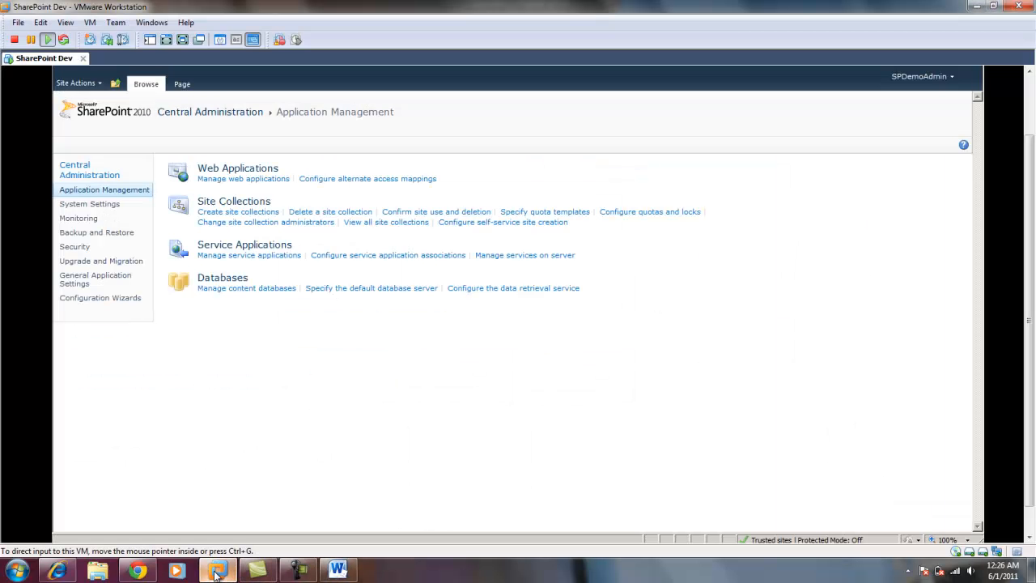
left_click(235, 257)
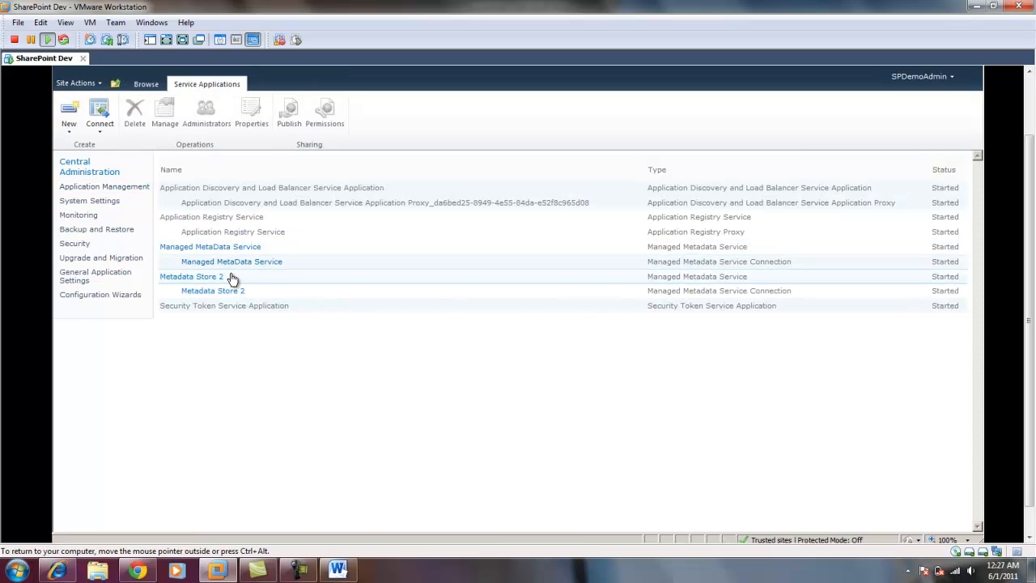
left_click(237, 282)
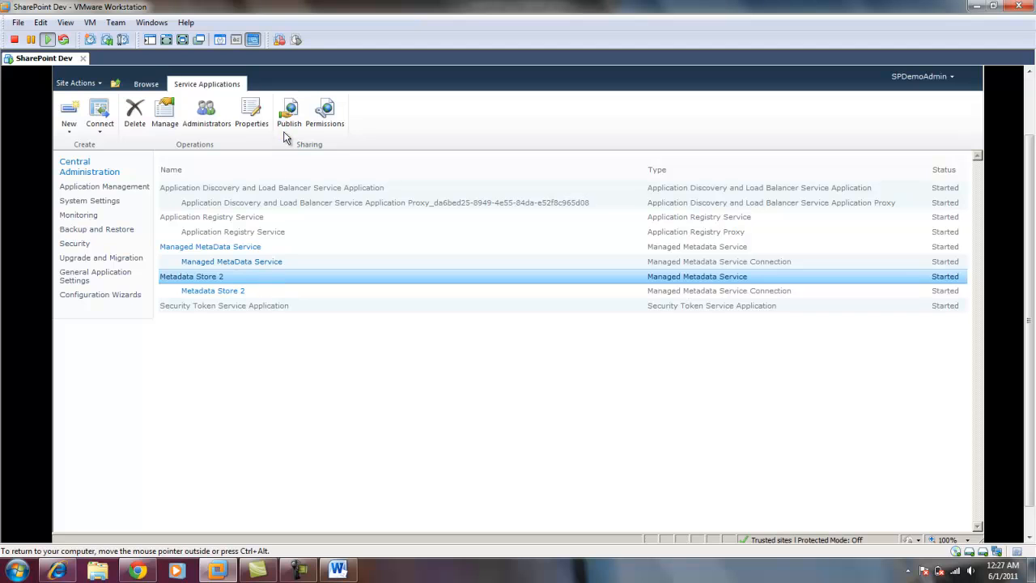
left_click(248, 113)
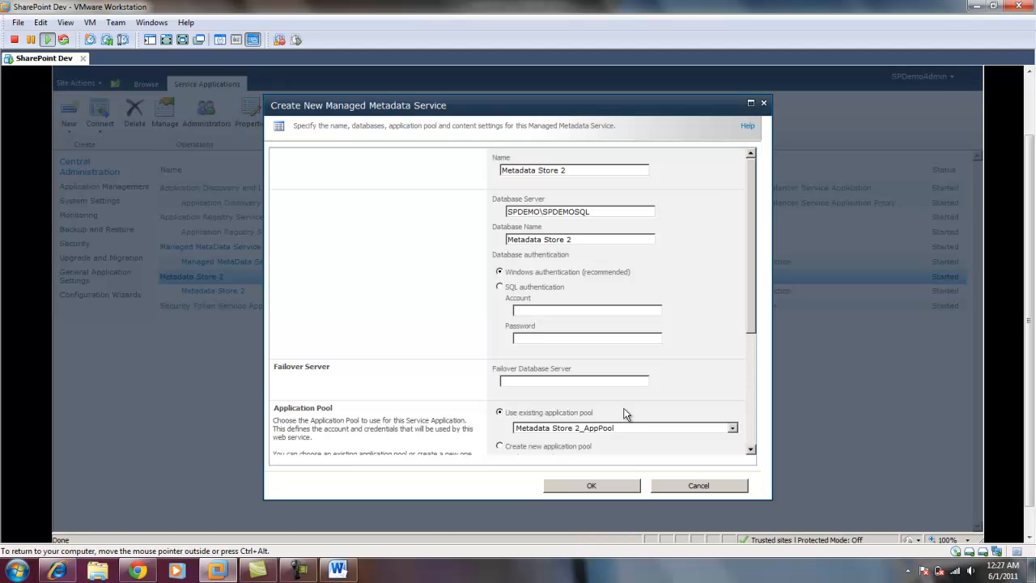
left_click_drag(751, 267, 772, 351)
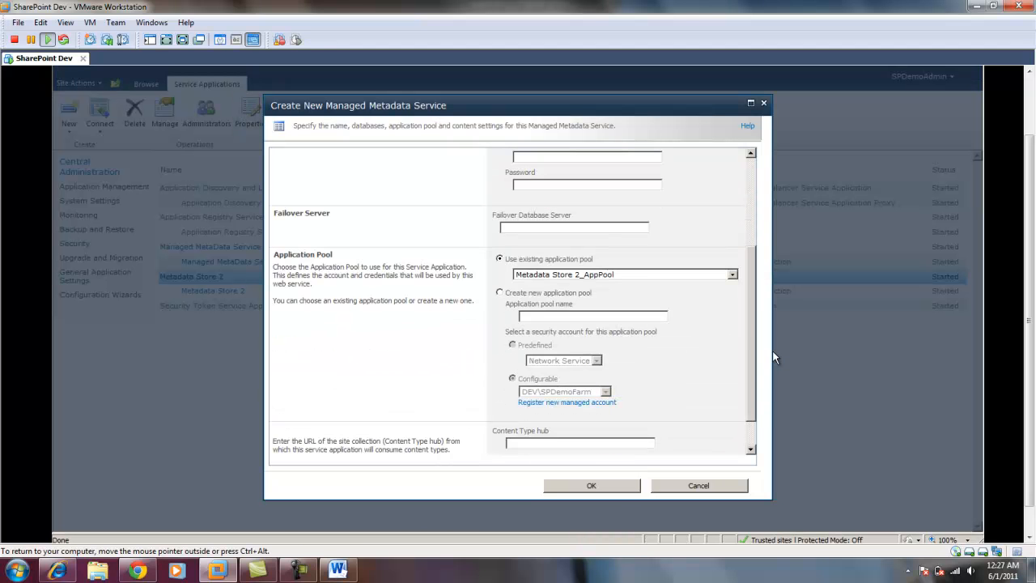
scroll(615, 404, "down", 1)
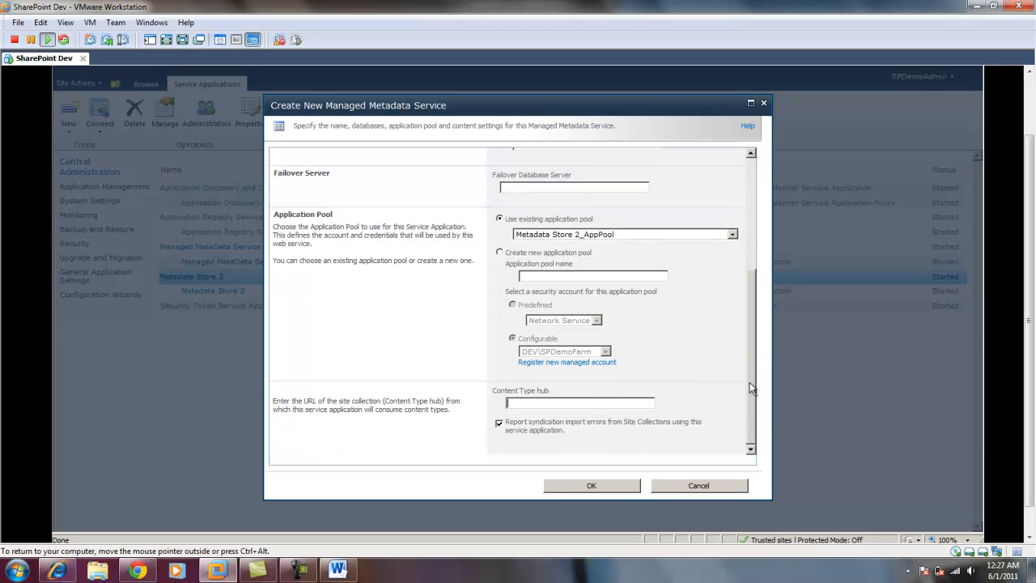
left_click_drag(751, 382, 752, 306)
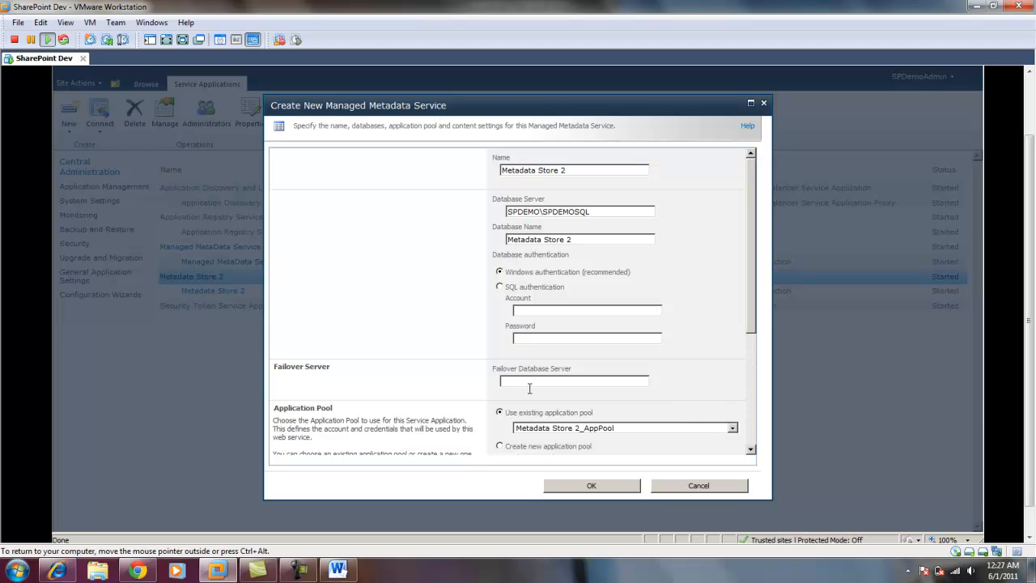
left_click(137, 572)
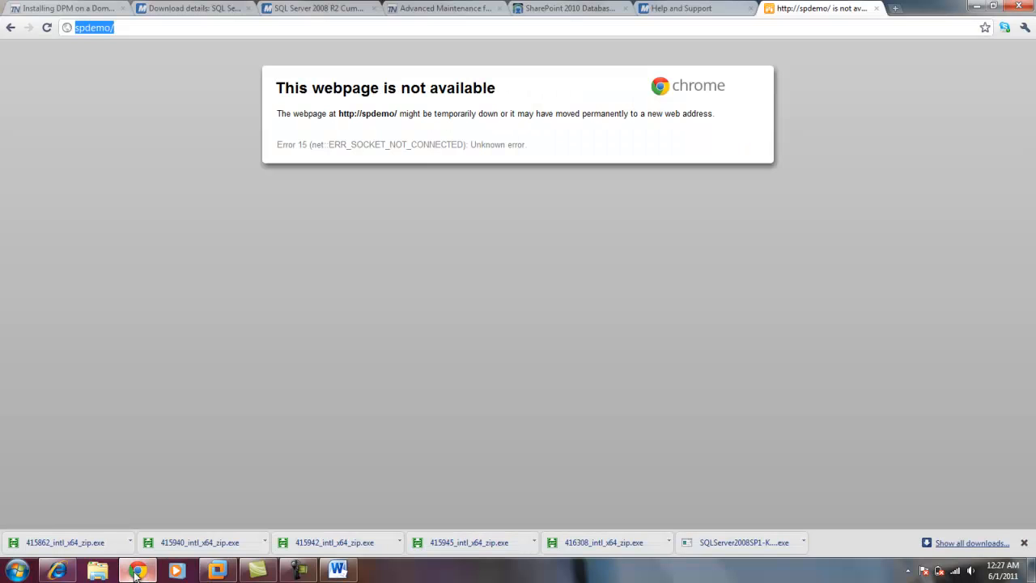
left_click(974, 7)
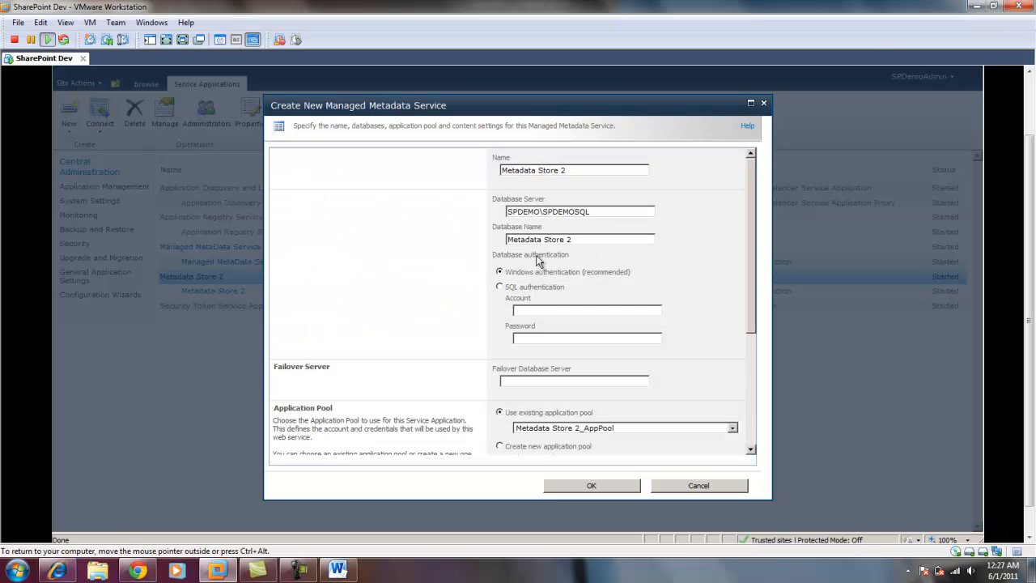
left_click(62, 571)
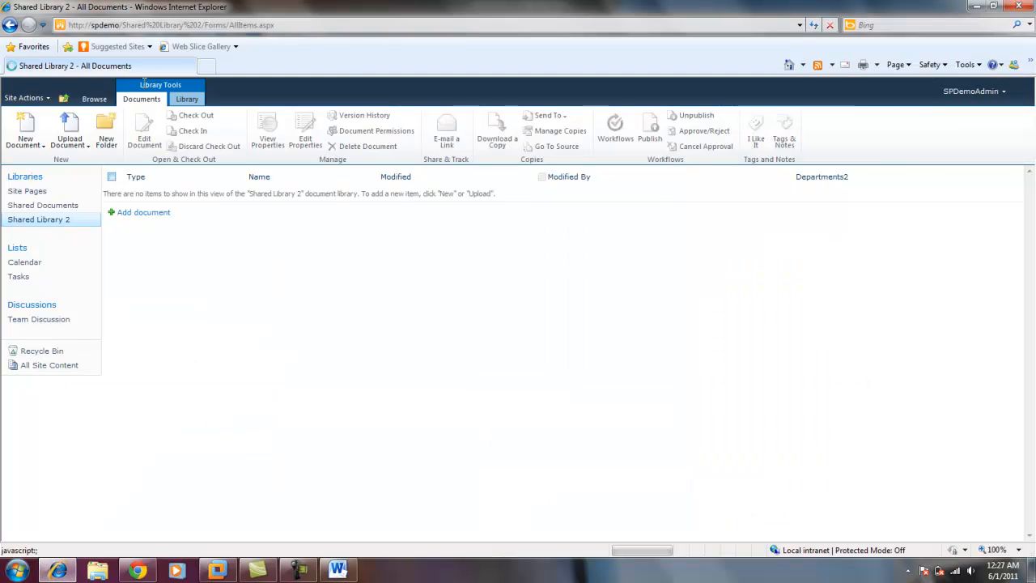
left_click(154, 26)
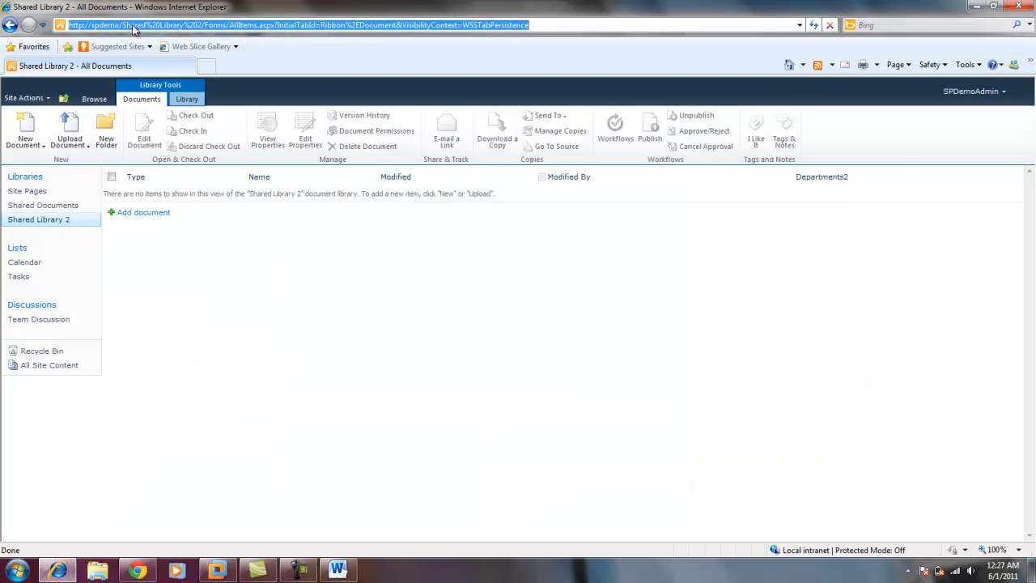
left_click_drag(123, 25, 70, 26)
key("ctrl+c")
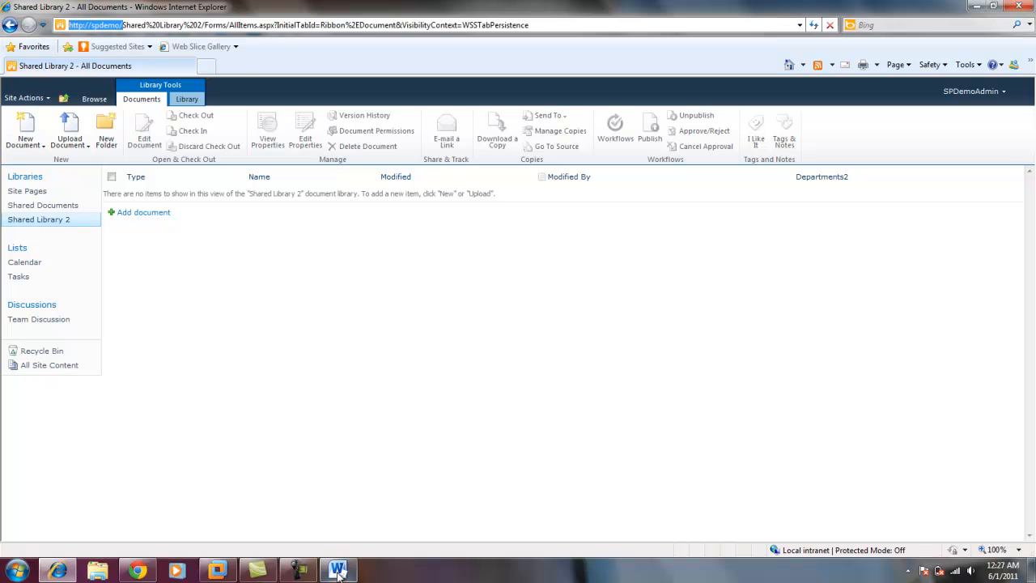
left_click(223, 573)
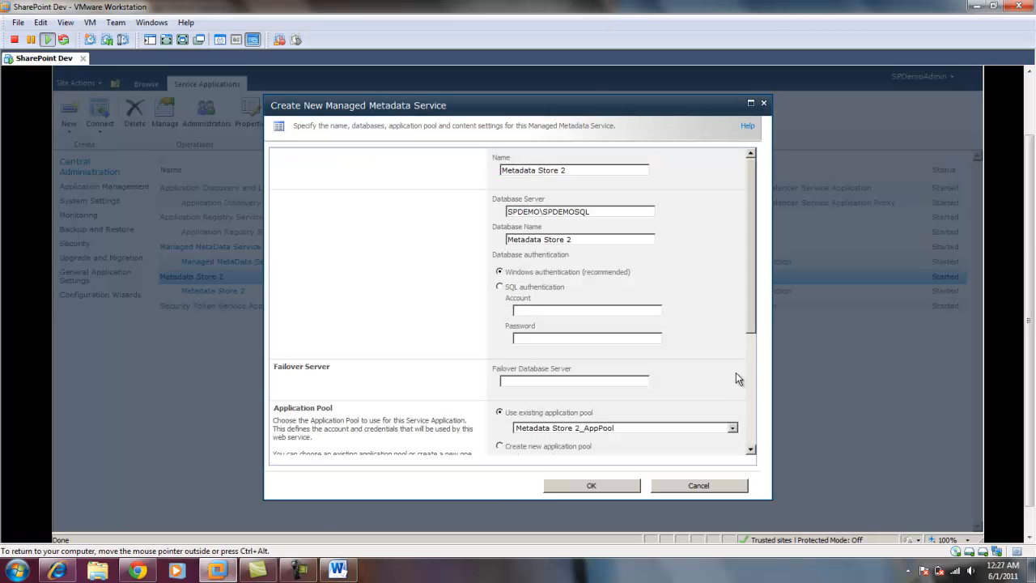
left_click_drag(754, 316, 775, 439)
left_click(624, 405)
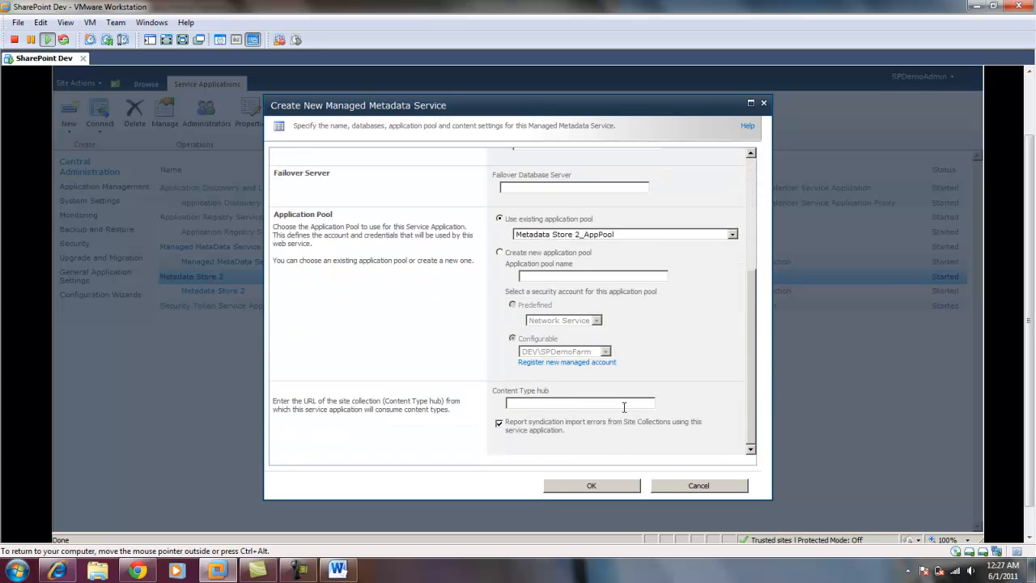
key("ctrl+v")
left_click_drag(754, 370, 749, 419)
left_click(599, 485)
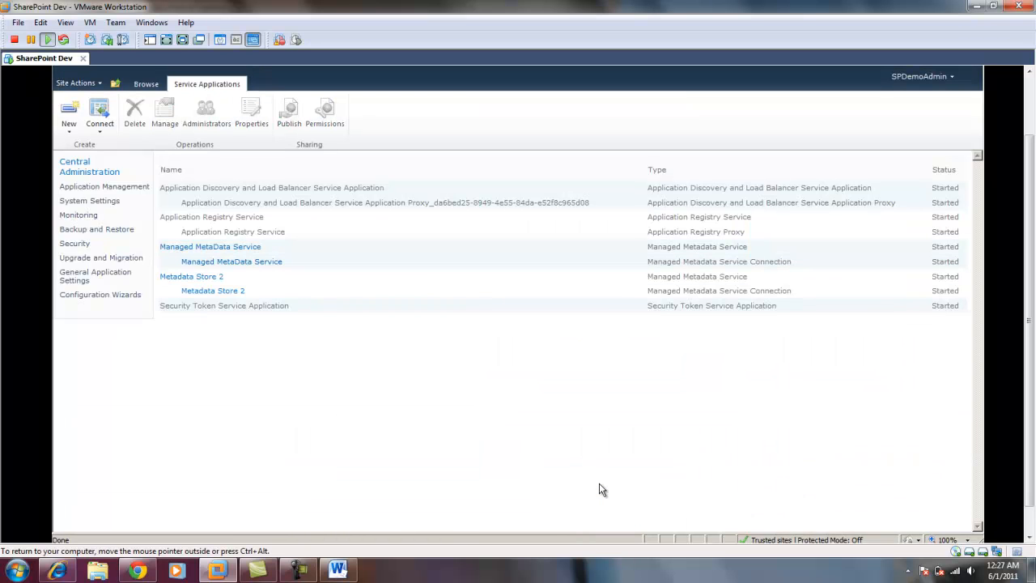
left_click(259, 291)
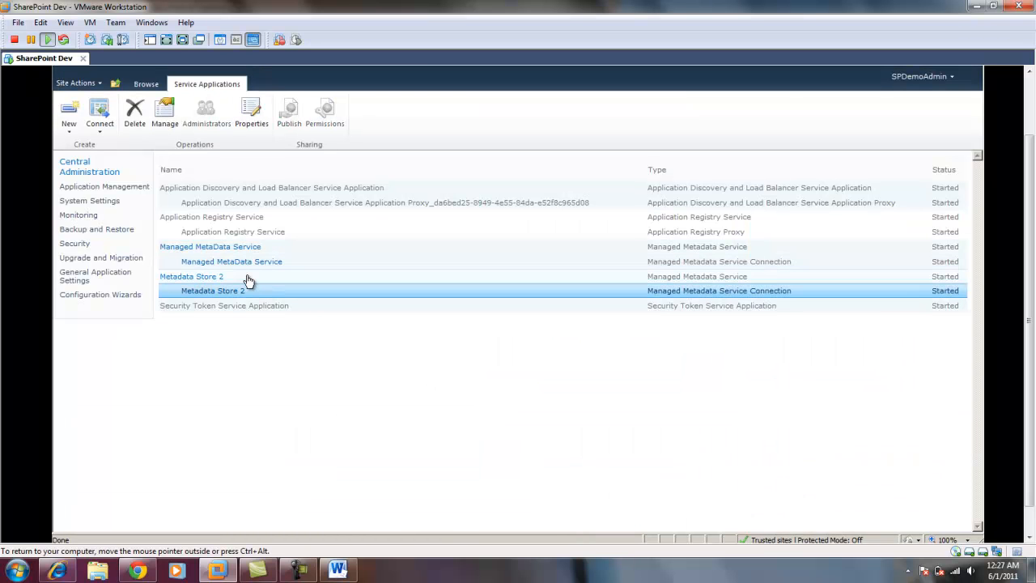
left_click(249, 278)
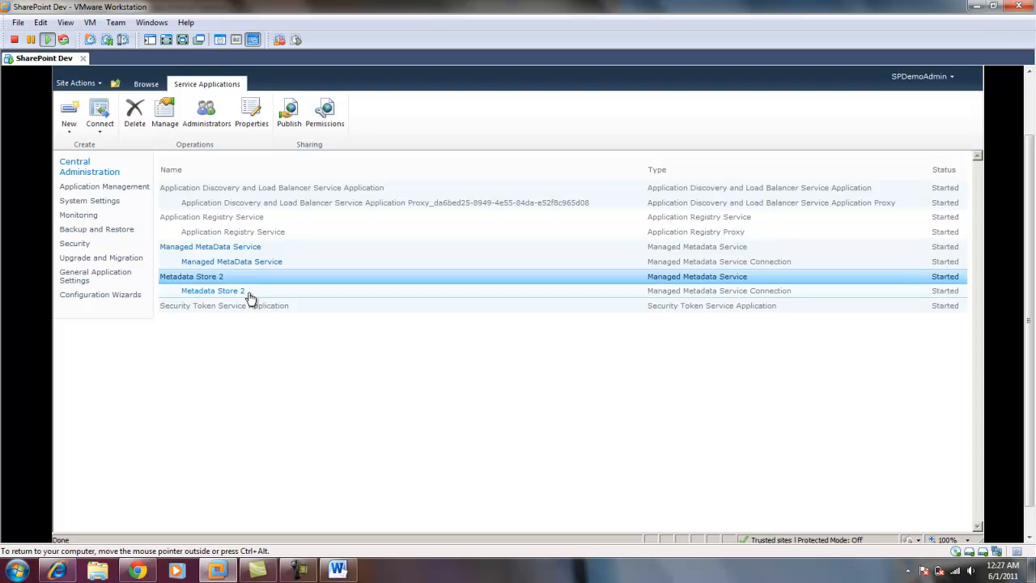
left_click(249, 293)
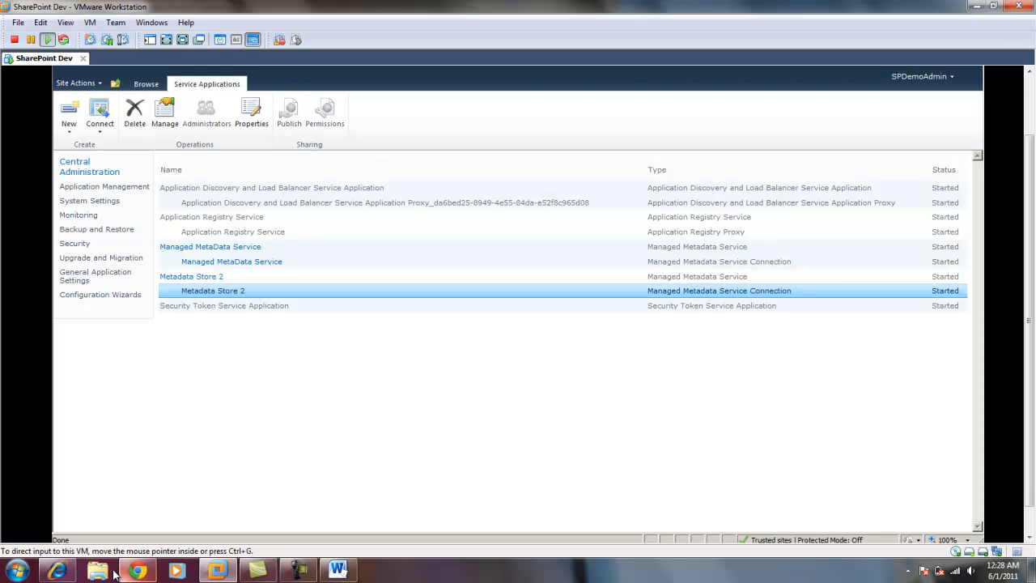
Switch to Internet Explorer and check the team site's site collection features for Content Type Syndication Hub.
left_click(59, 572)
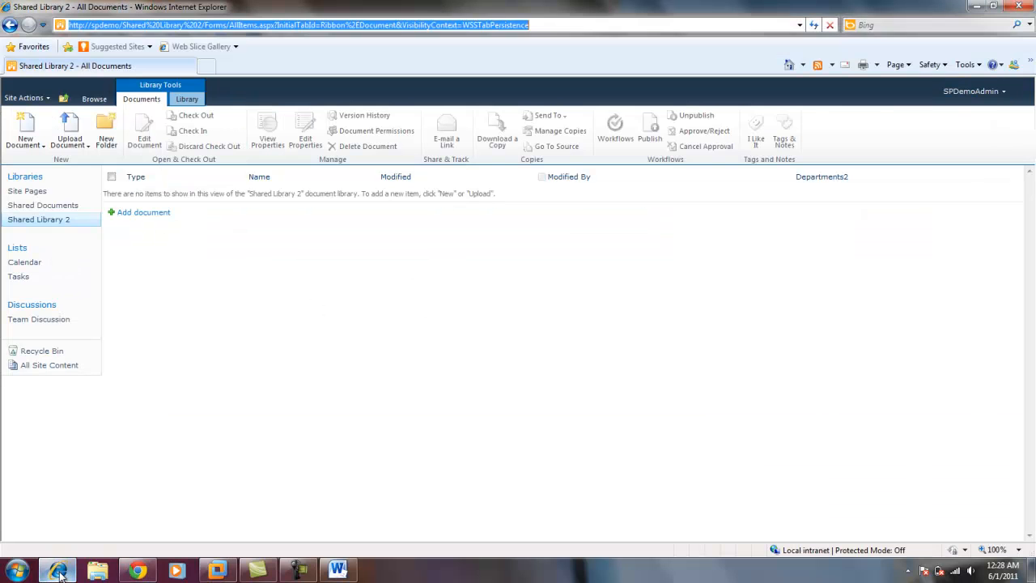
left_click(47, 99)
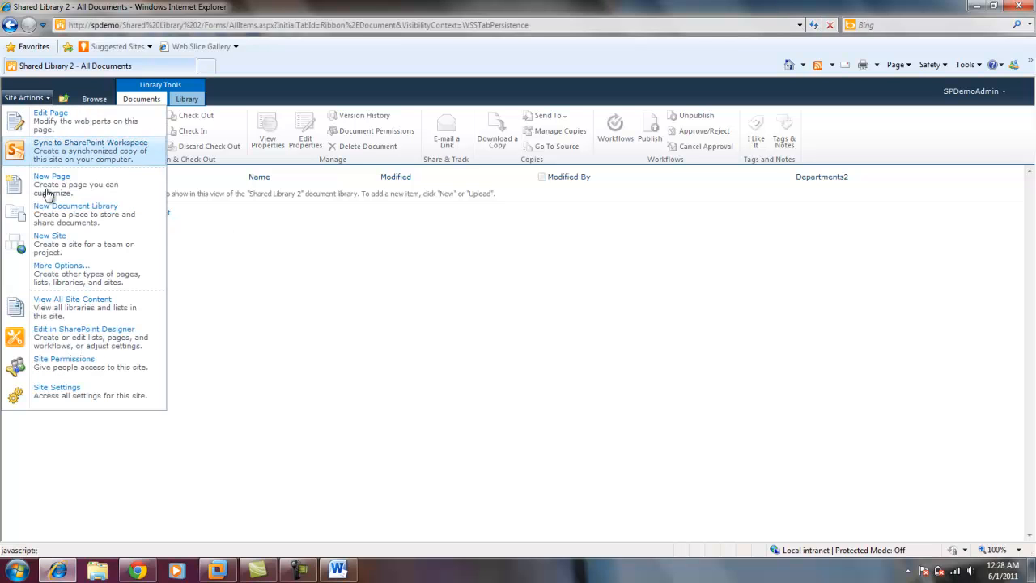
left_click(63, 395)
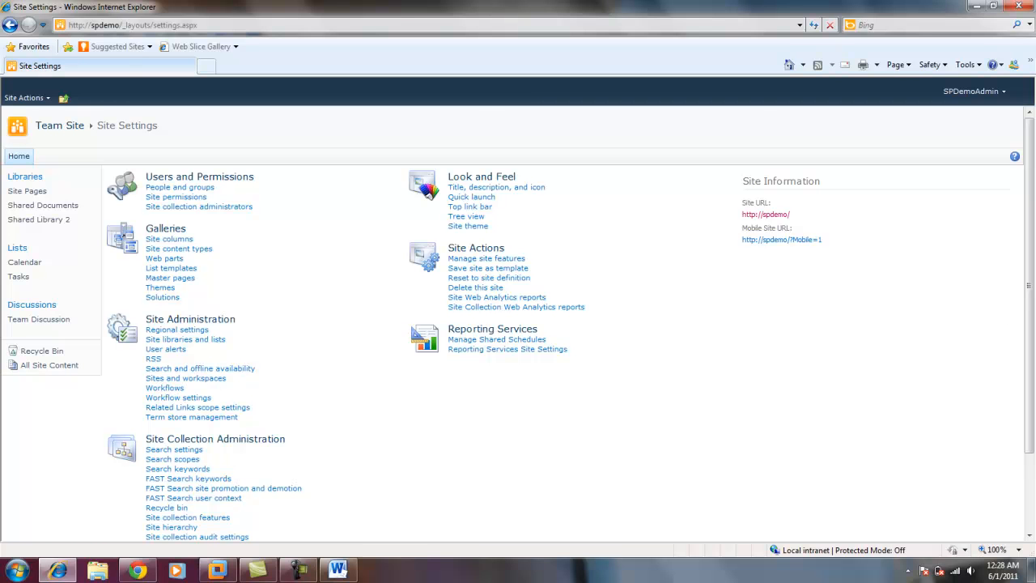
scroll(1025, 284, "down", 3)
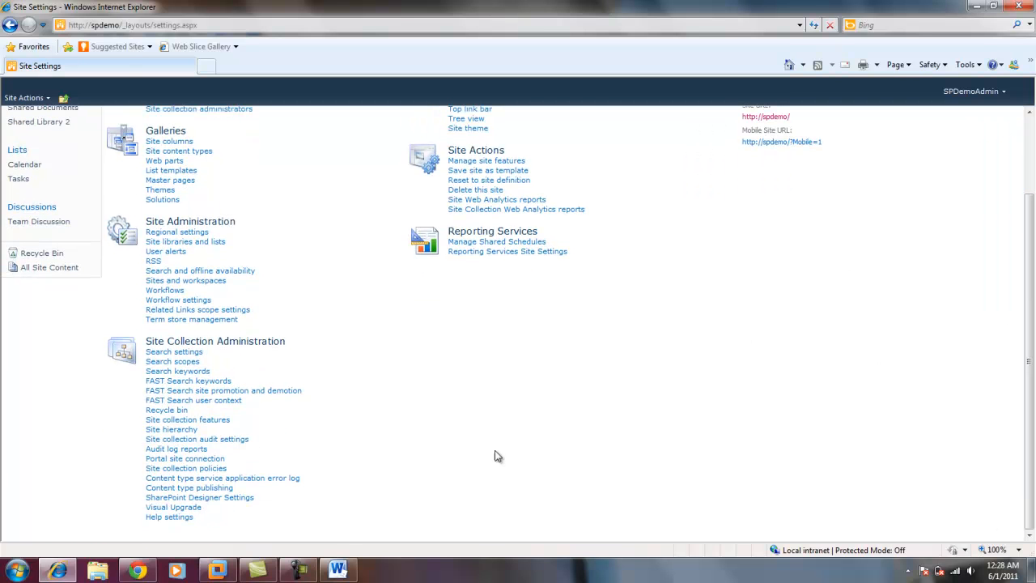
left_click(207, 423)
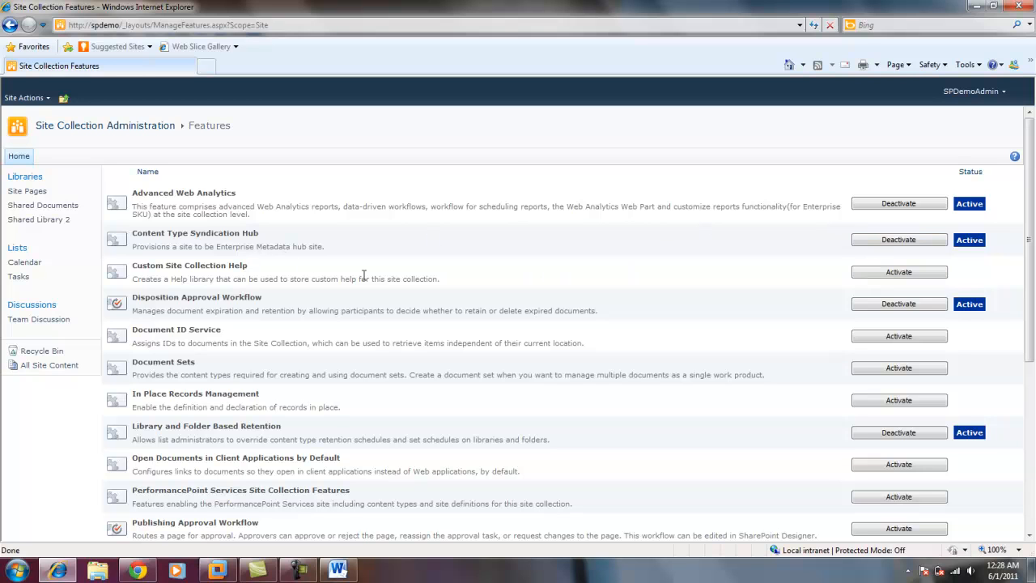
View Shared Library 2, the Tasks list and Shared Documents to compare their department columns.
left_click(49, 220)
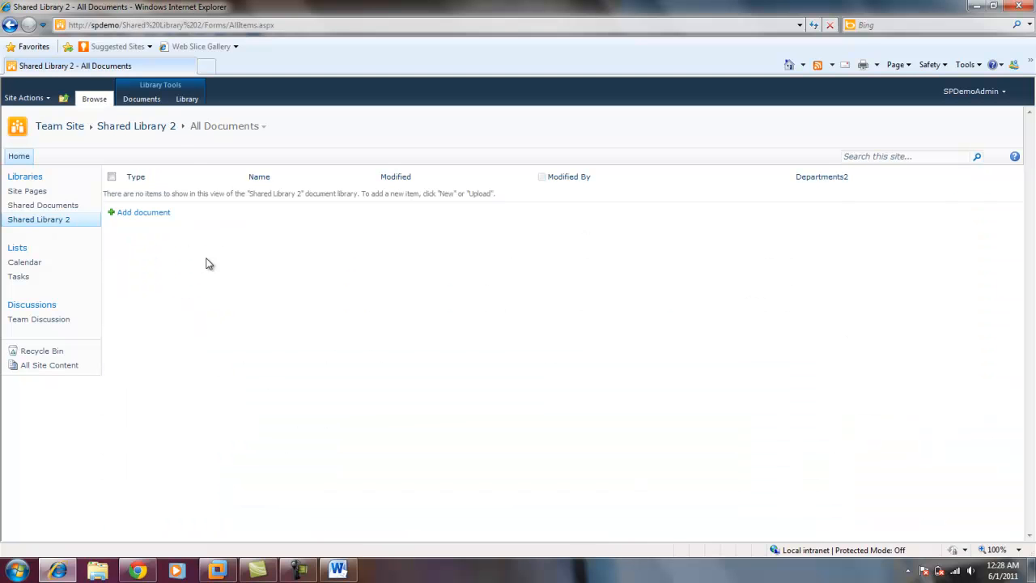
left_click(19, 277)
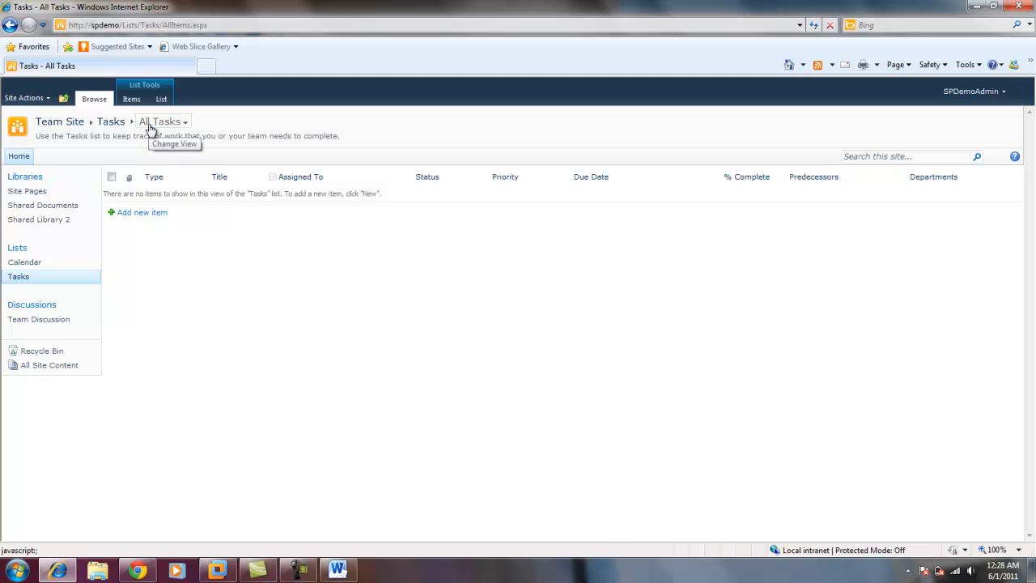
left_click(63, 226)
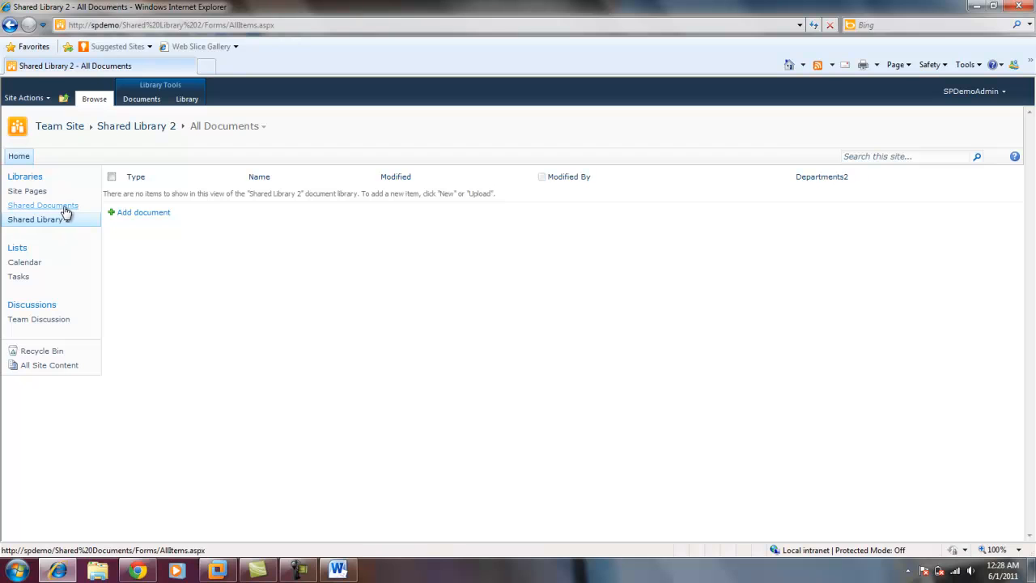
left_click(65, 209)
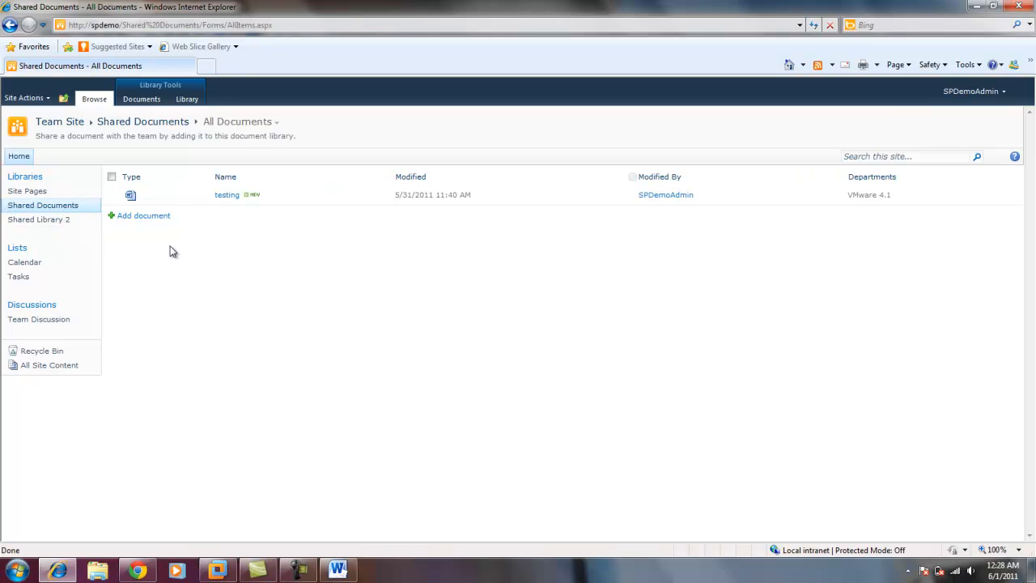